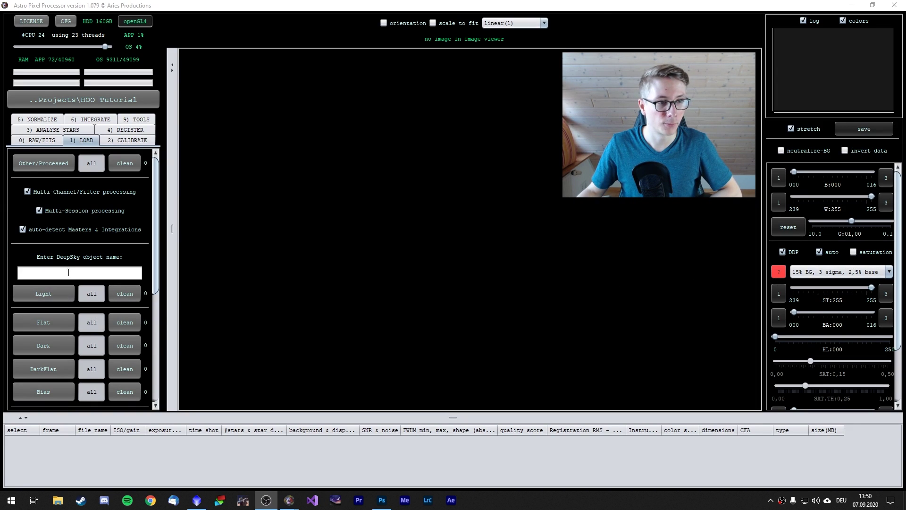
# - Disable multi-channel/filter and multi-session processing, and enter NAC-Ha as the deep-sky object name
pyautogui.click(81, 194)
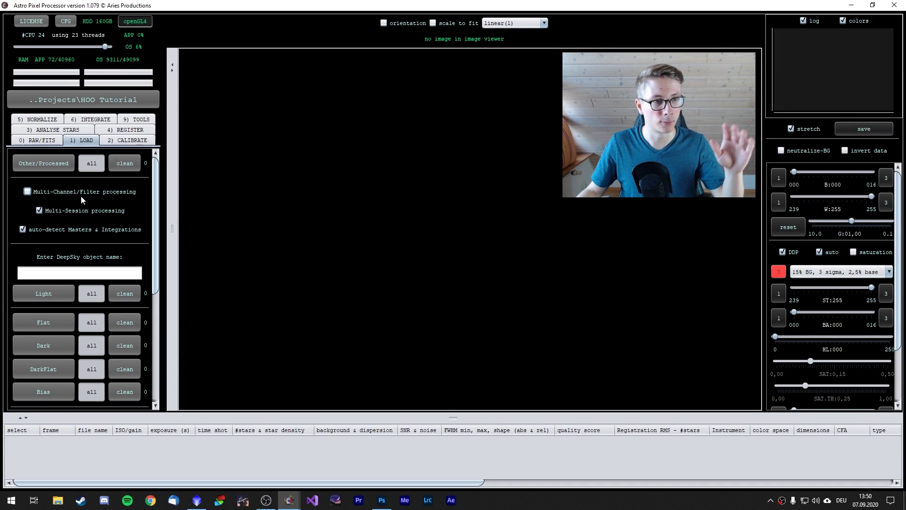
pyautogui.click(78, 210)
pyautogui.click(77, 272)
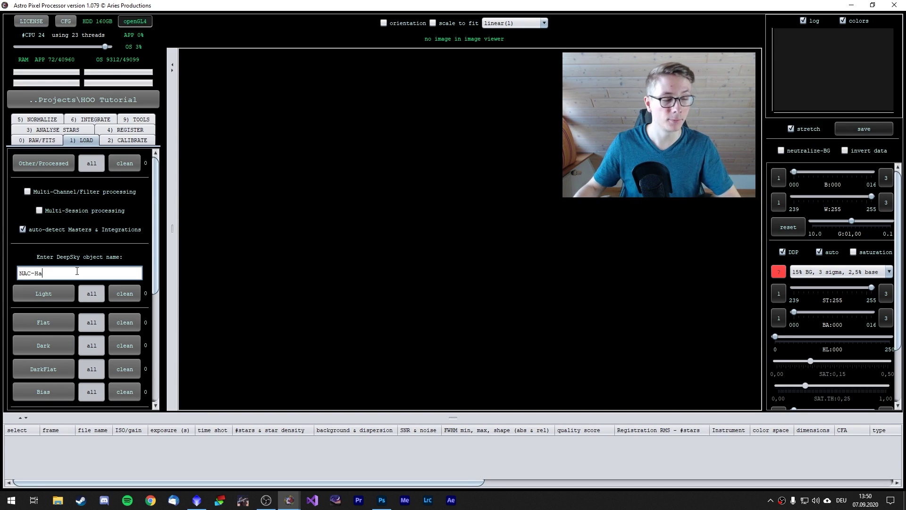
# - Load all light frames from the Lights folder of the HOO Tutorial project
pyautogui.click(49, 296)
pyautogui.click(278, 157)
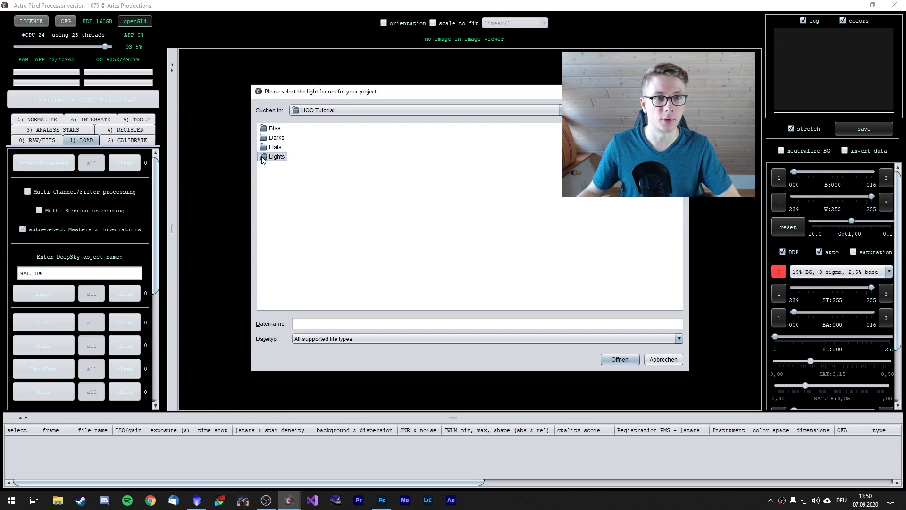
pyautogui.doubleClick(276, 157)
pyautogui.hotkey('ctrl', 'a')
pyautogui.press('BackSpace')
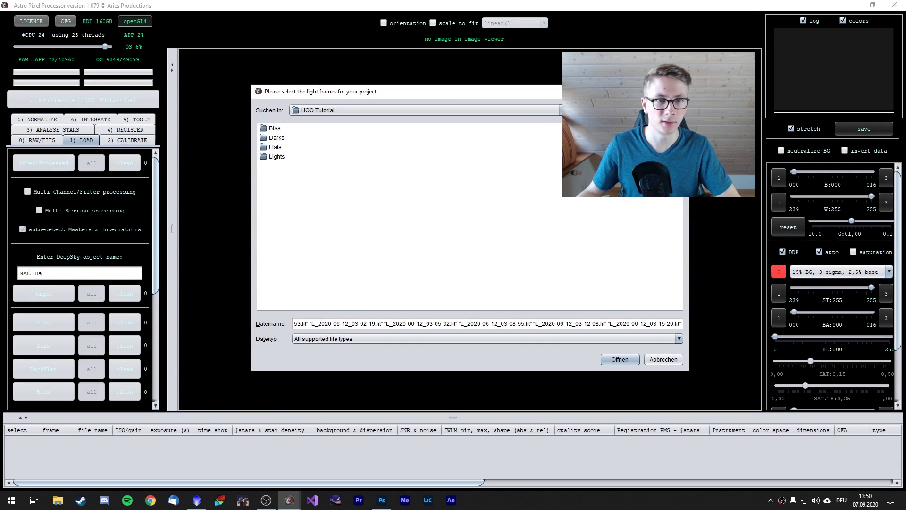
pyautogui.doubleClick(267, 157)
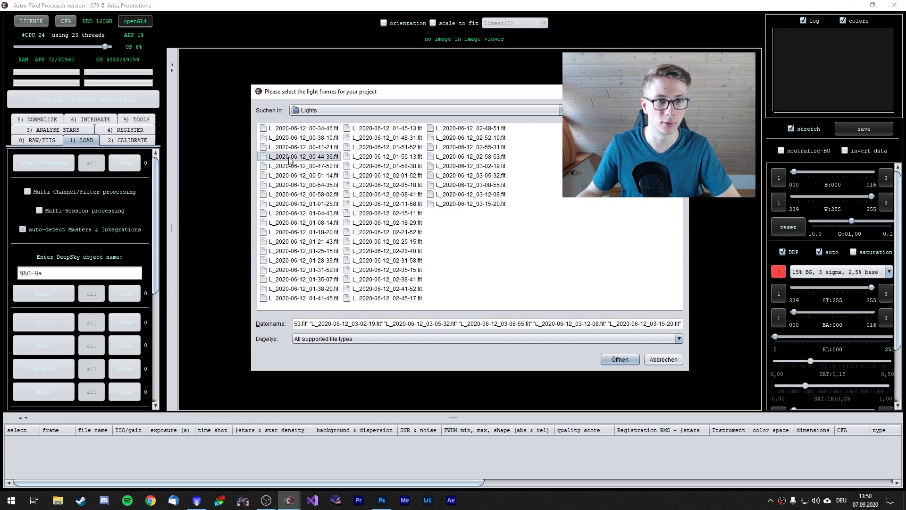
pyautogui.click(623, 360)
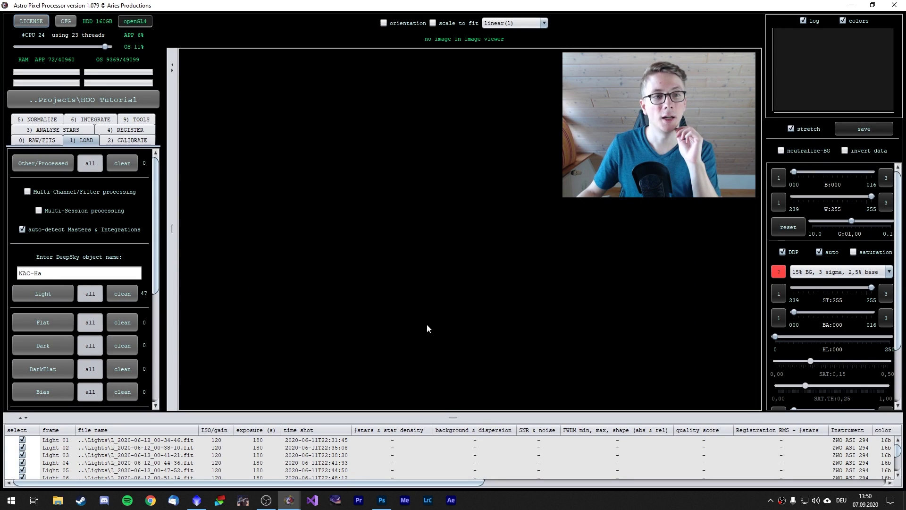
# - Preview light frame L_2020-06-12_00-41-21.fit with a neutralized background and the 30% BG, 2 sigma, 0,0% base stretch
pyautogui.click(58, 457)
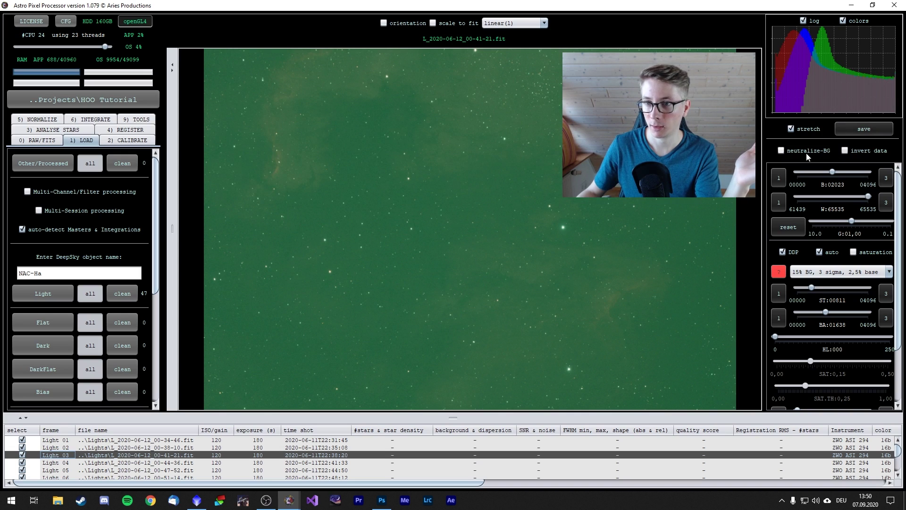
pyautogui.click(780, 150)
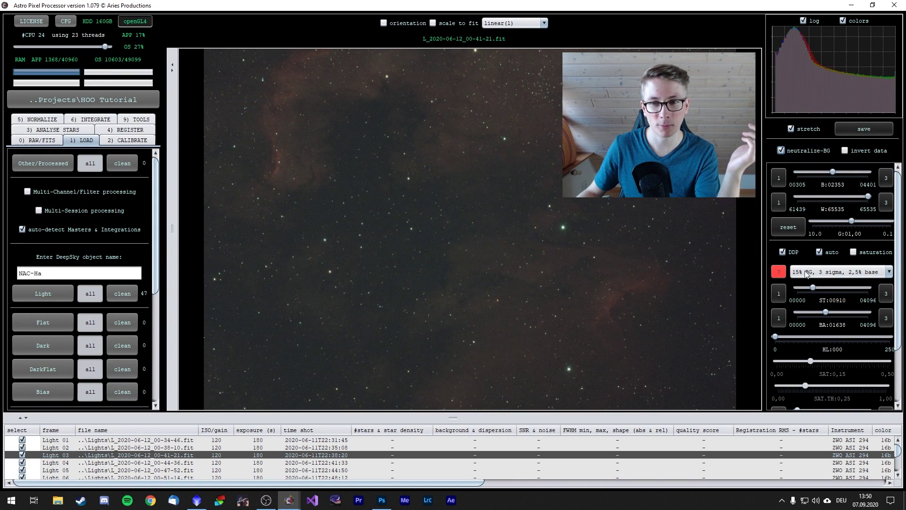
pyautogui.click(807, 274)
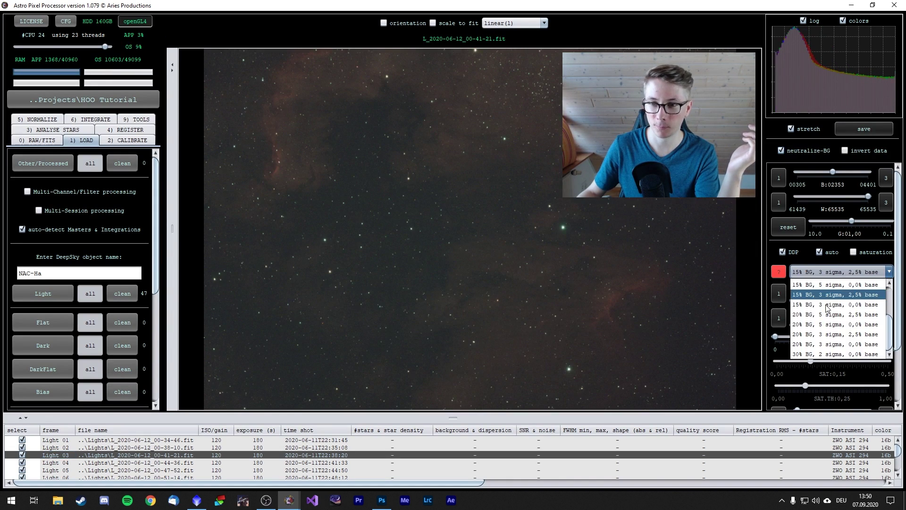
pyautogui.click(831, 355)
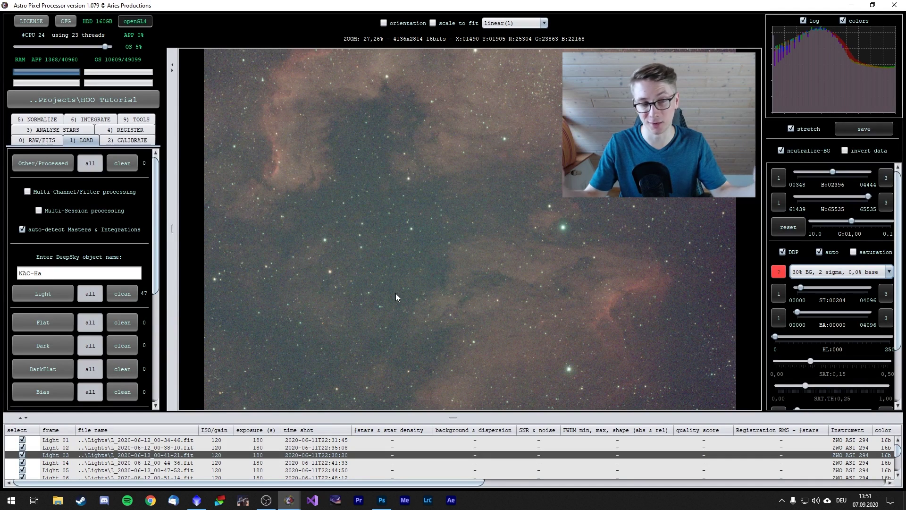
# - Load all flat frames from the Flats folder
pyautogui.click(52, 325)
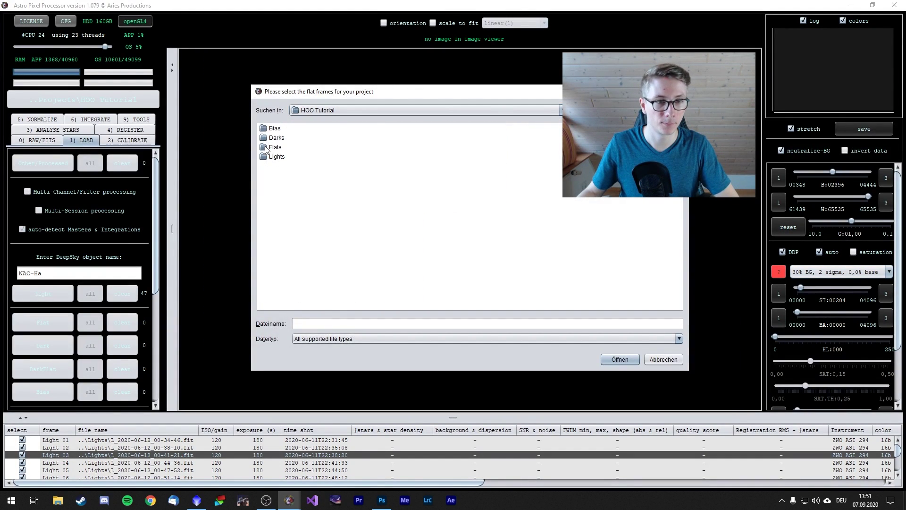
pyautogui.doubleClick(266, 147)
pyautogui.hotkey('ctrl', 'a')
pyautogui.click(620, 360)
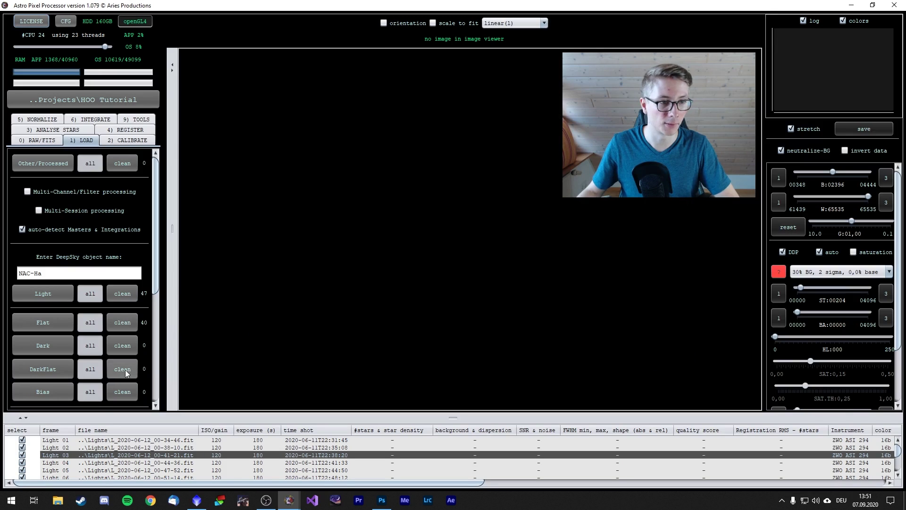
# - Load all dark frames from the Darks folder
pyautogui.click(43, 345)
pyautogui.click(572, 110)
pyautogui.doubleClick(277, 139)
pyautogui.hotkey('ctrl', 'a')
pyautogui.click(620, 360)
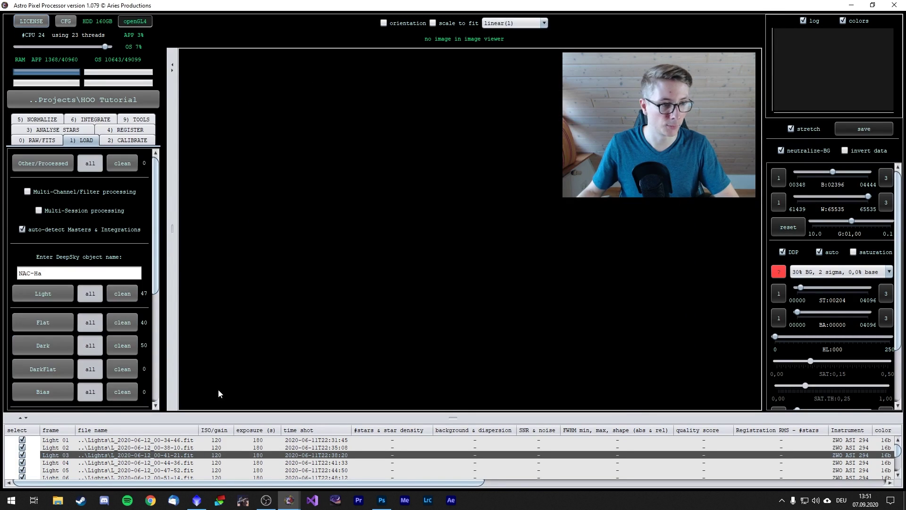
# - Load all bias frames from the Bias folder
pyautogui.click(35, 392)
pyautogui.click(571, 110)
pyautogui.doubleClick(275, 128)
pyautogui.hotkey('ctrl', 'a')
pyautogui.click(623, 360)
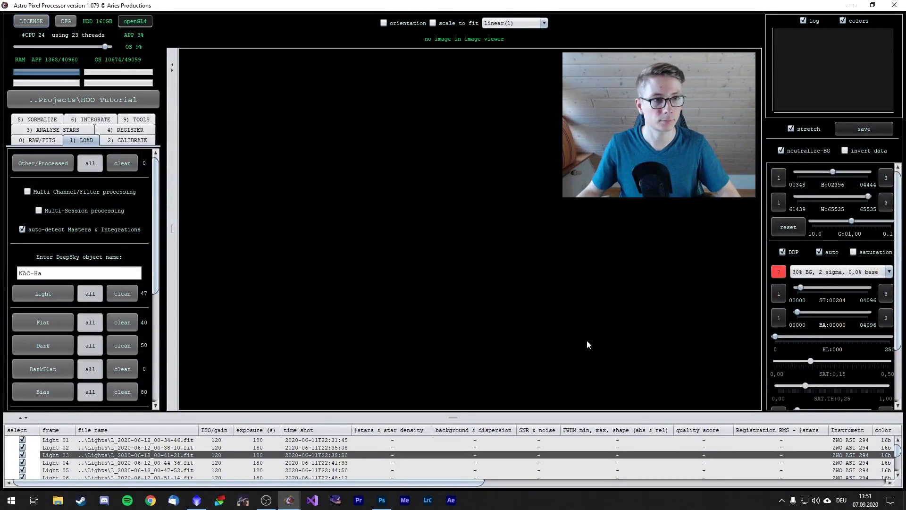
# - Set the Bayer pattern to RGGB, force Bayer CFA, and choose the Ha-OIII extract Ha algorithm
pyautogui.scroll(-5, 48, 156)
pyautogui.scroll(3, 47, 156)
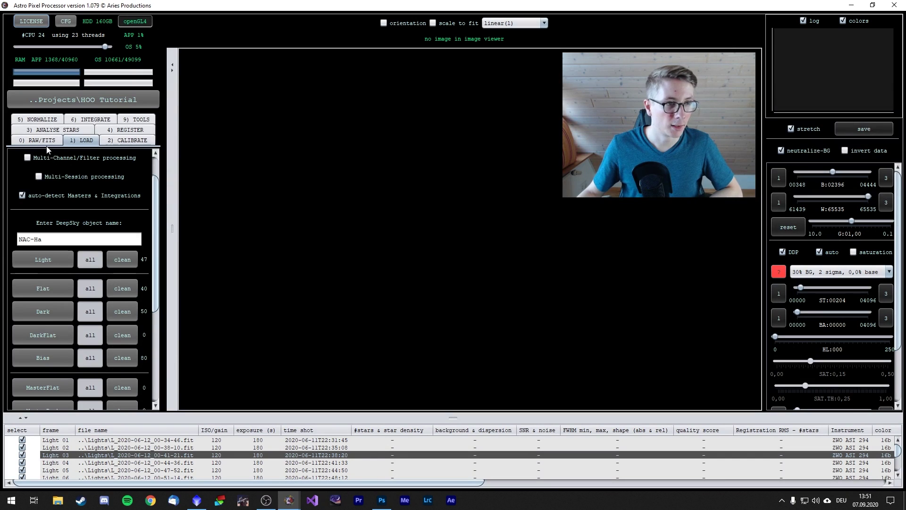
pyautogui.click(45, 141)
pyautogui.click(96, 231)
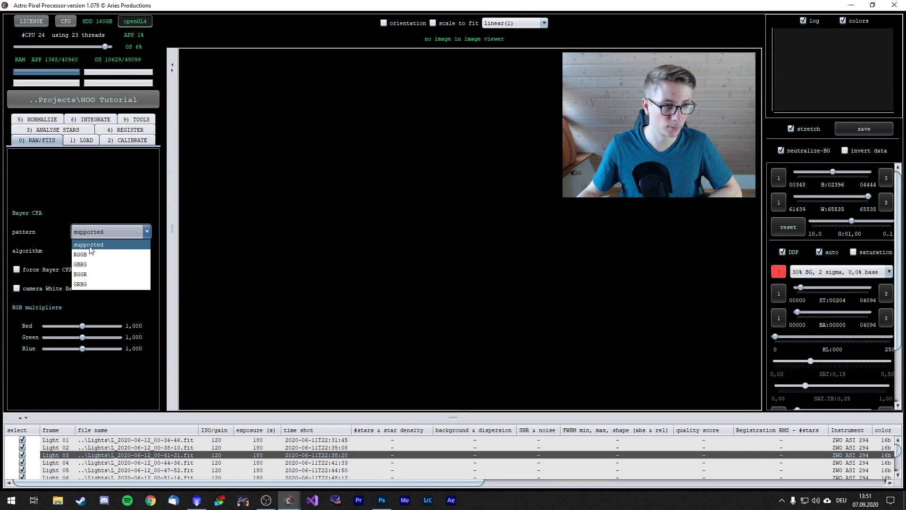
pyautogui.click(87, 250)
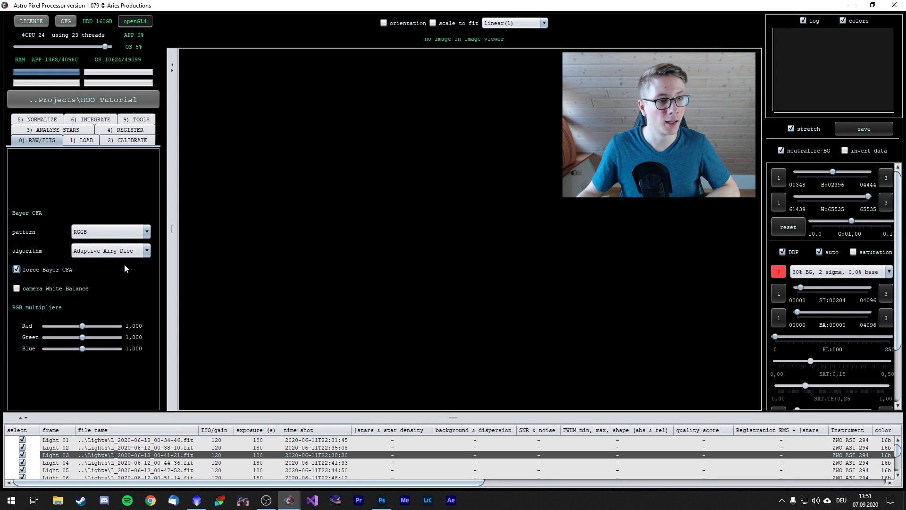
pyautogui.click(127, 250)
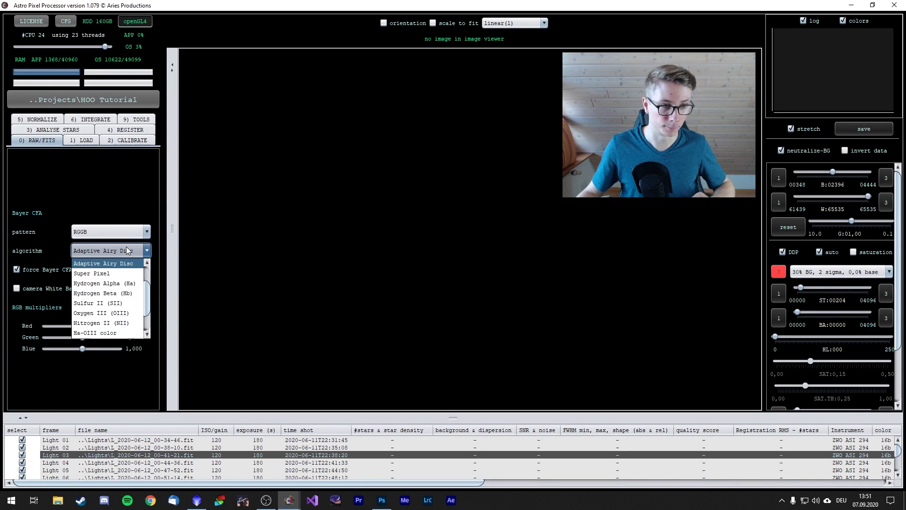
pyautogui.scroll(-2, 124, 287)
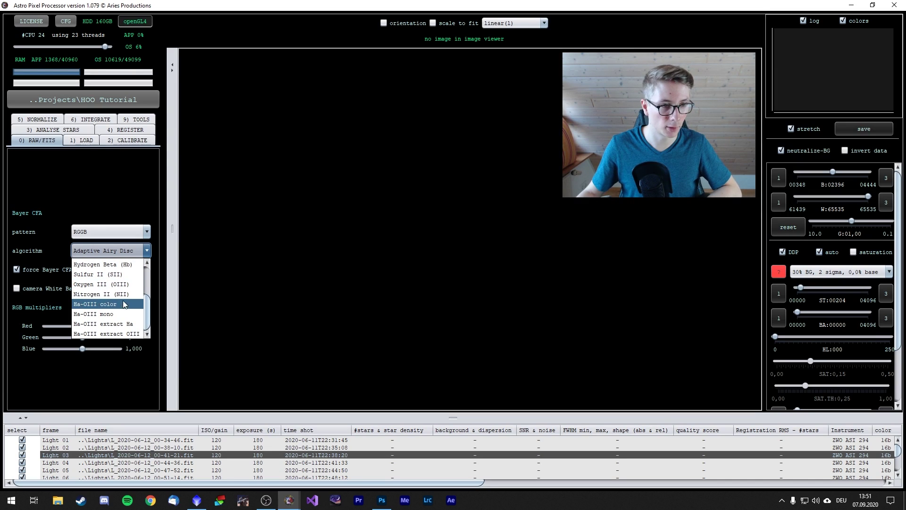
pyautogui.click(123, 326)
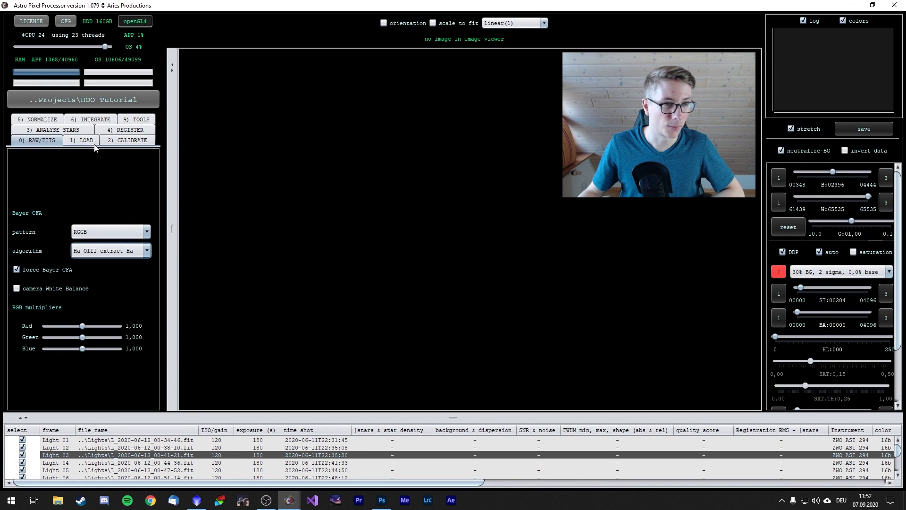
# - Review the calibration, star analysis, registration and normalization settings
pyautogui.click(137, 141)
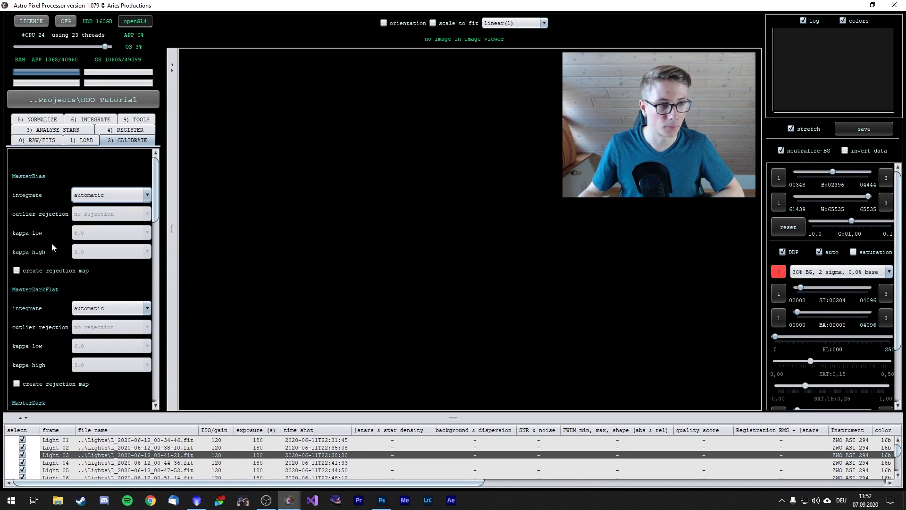
pyautogui.scroll(-4, 56, 243)
pyautogui.scroll(-8, 64, 240)
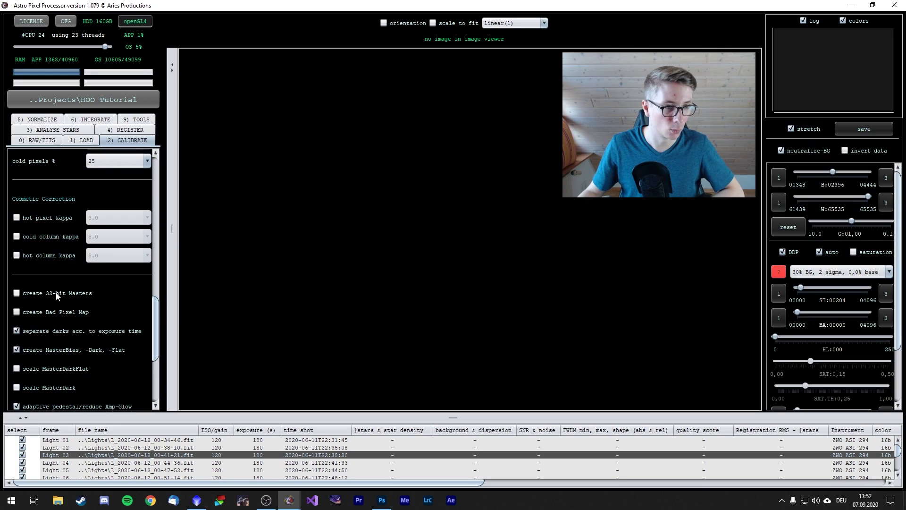
pyautogui.click(71, 130)
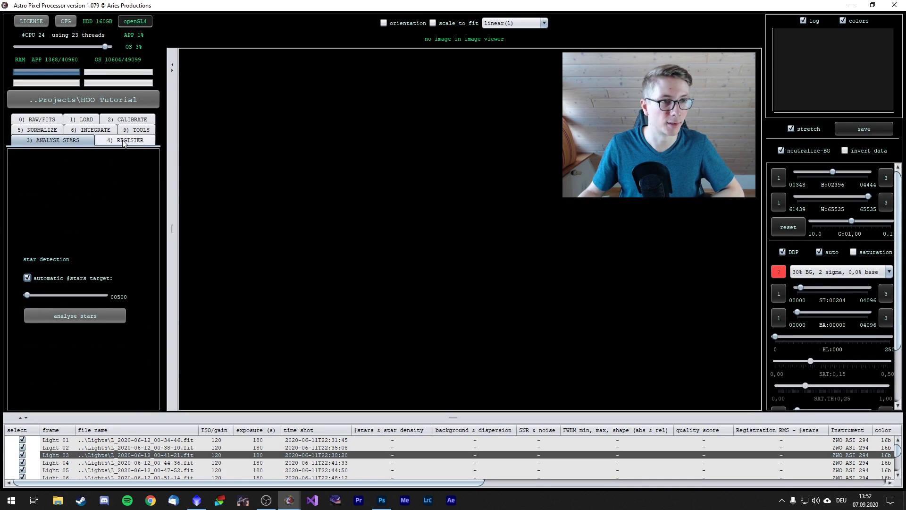
pyautogui.click(146, 141)
pyautogui.scroll(-3, 93, 283)
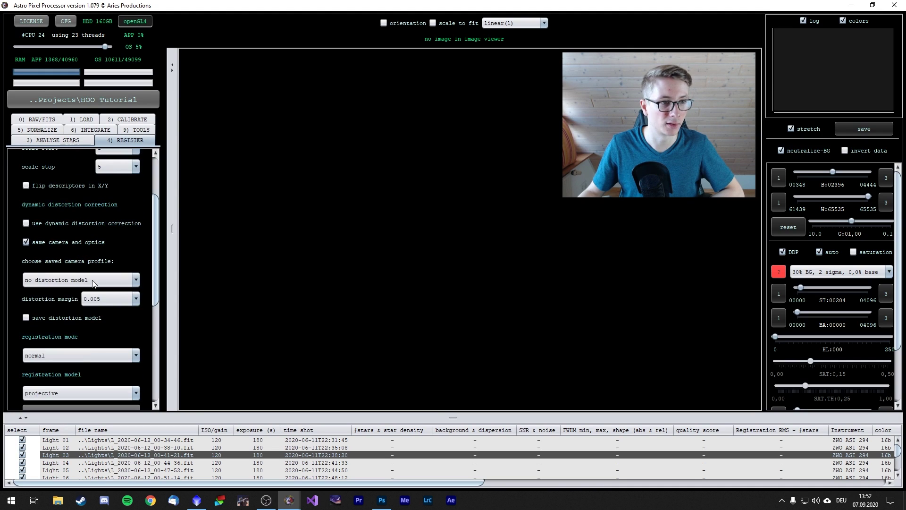
pyautogui.click(45, 130)
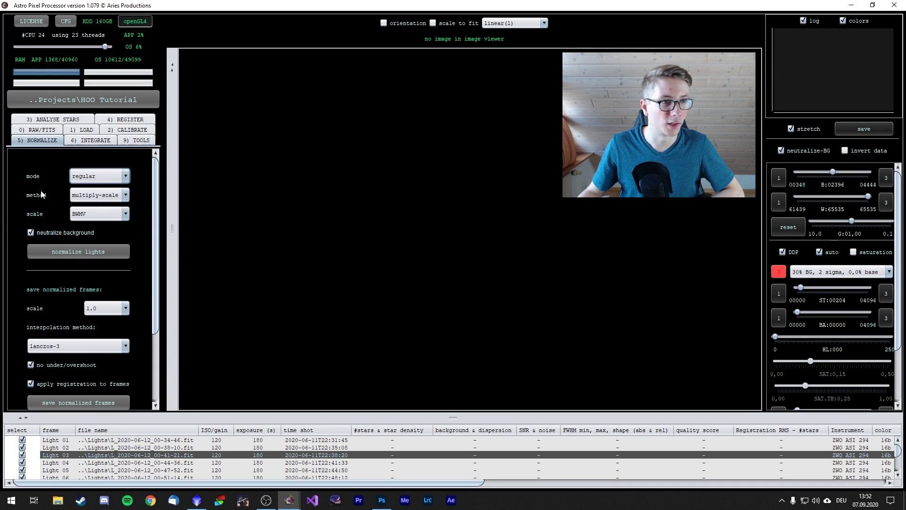
# - Integrate the calibrated light frames with 97% of the lights to stack
pyautogui.click(97, 140)
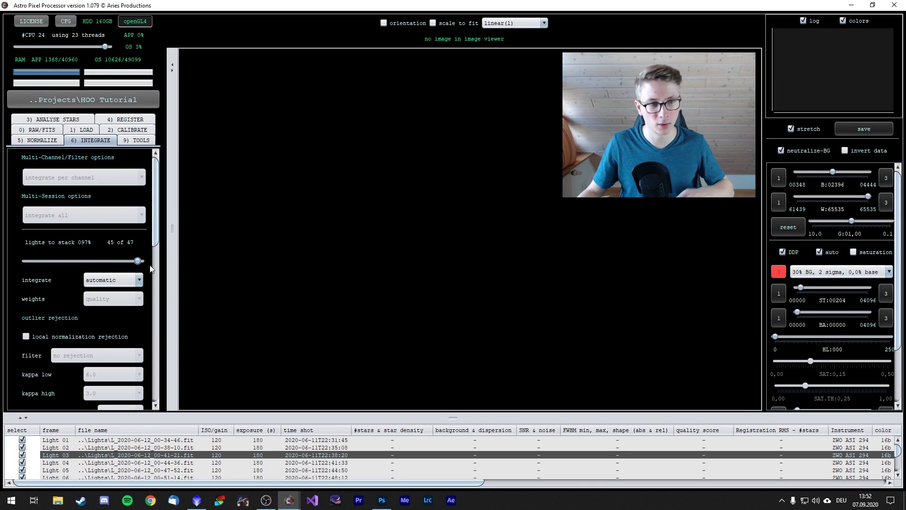
pyautogui.scroll(-2, 65, 268)
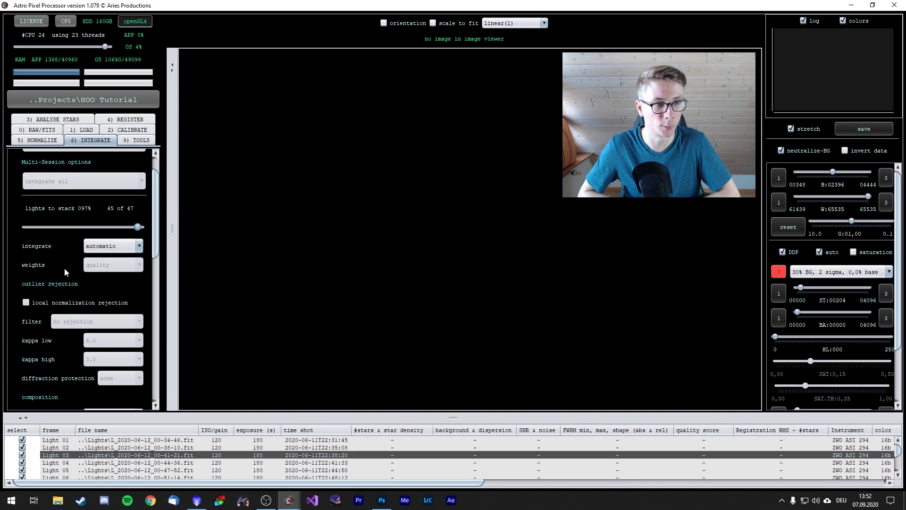
pyautogui.scroll(-5, 160, 295)
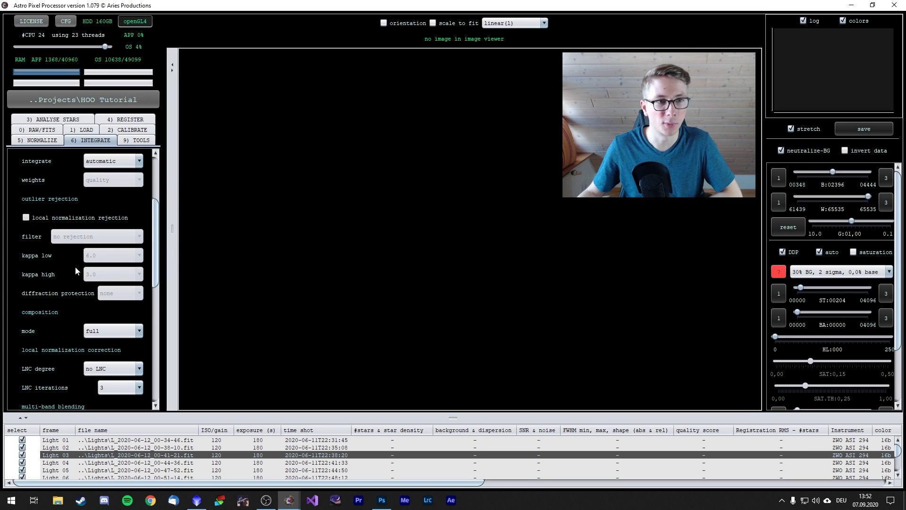
pyautogui.scroll(-4, 75, 266)
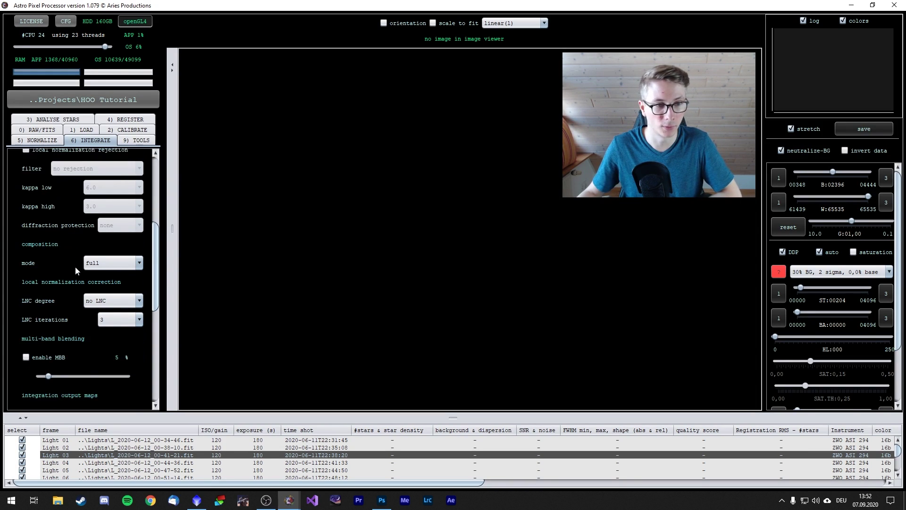
pyautogui.scroll(-2, 75, 270)
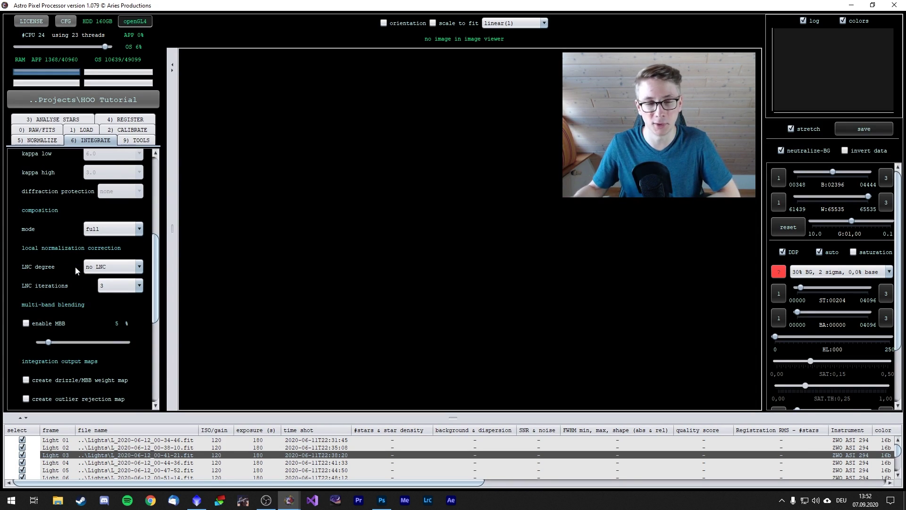
pyautogui.scroll(-2, 93, 287)
pyautogui.scroll(-6, 92, 287)
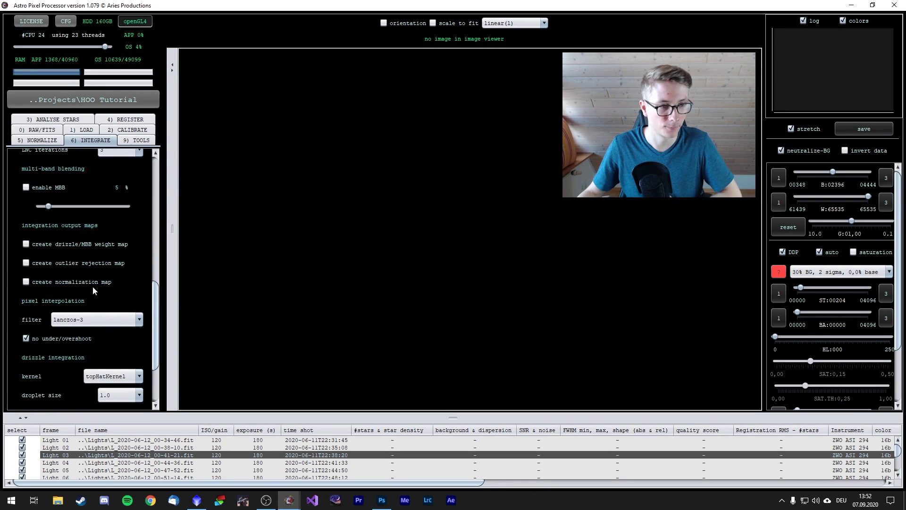
pyautogui.scroll(-5, 93, 287)
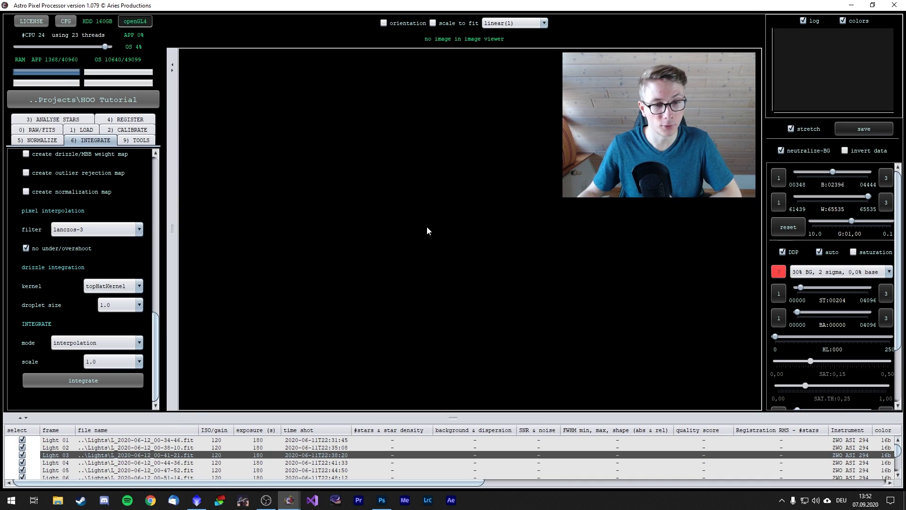
pyautogui.click(140, 376)
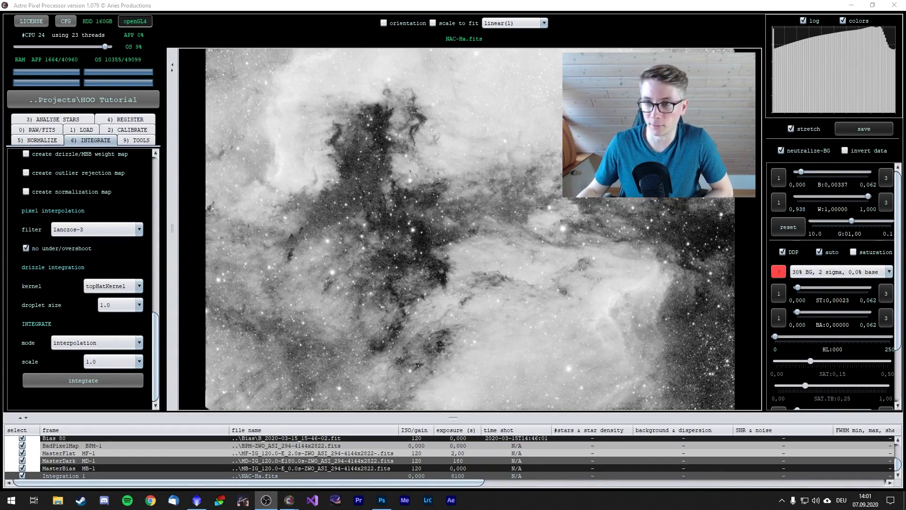
# - Turn off background neutralization for the NAC-Ha.fits preview and apply the 15% BG, 3 sigma, 0,0% base stretch
pyautogui.click(781, 150)
pyautogui.click(841, 271)
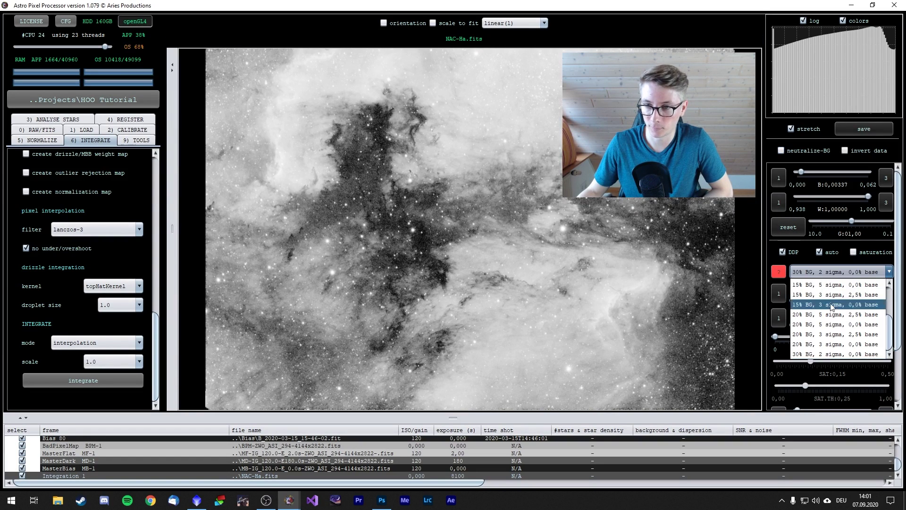
pyautogui.scroll(-1, 826, 348)
pyautogui.click(826, 353)
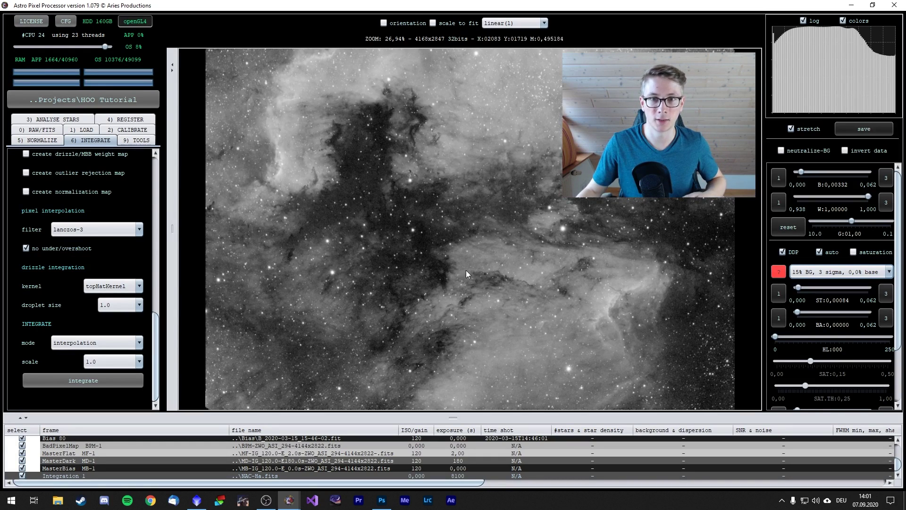
# - Save the stretched NAC-Ha.fits stack as a TIFF with a bit depth of 32 bits floats
pyautogui.scroll(1, 460, 270)
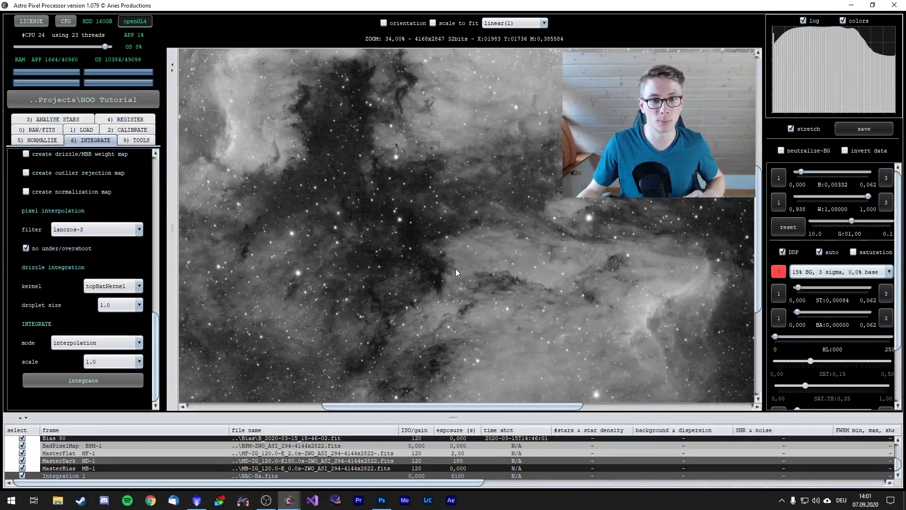
pyautogui.scroll(4, 467, 272)
pyautogui.scroll(-1, 477, 278)
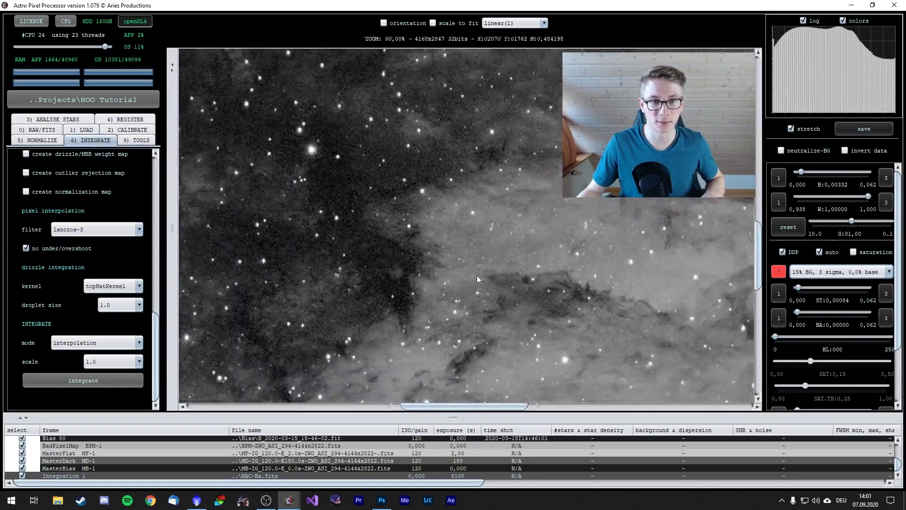
pyautogui.scroll(-3, 477, 279)
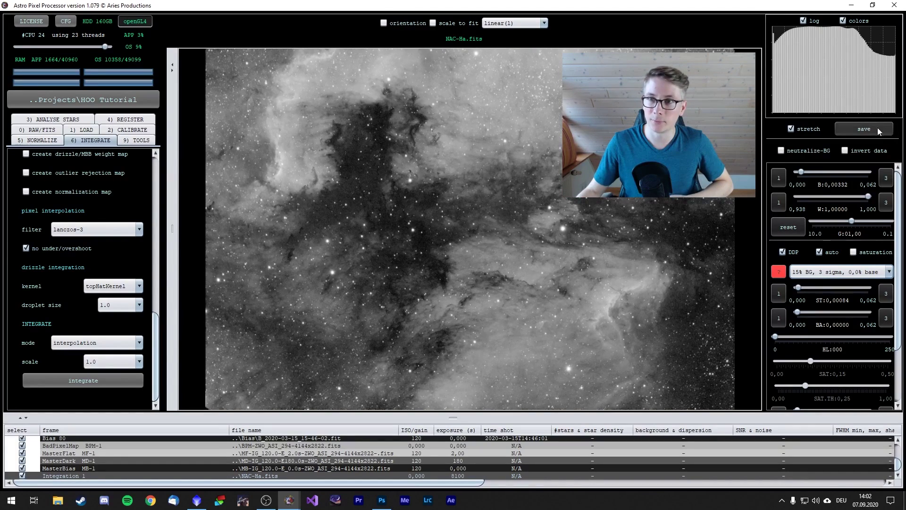
pyautogui.click(864, 129)
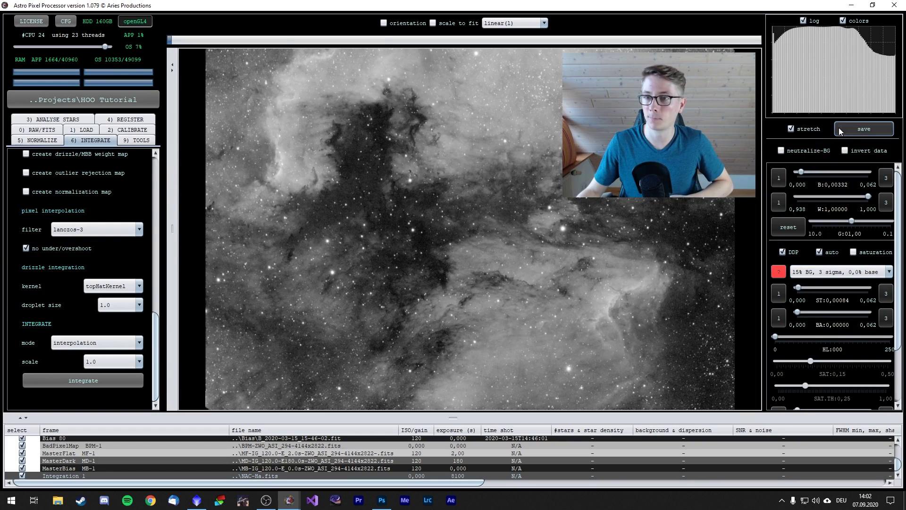
pyautogui.click(444, 281)
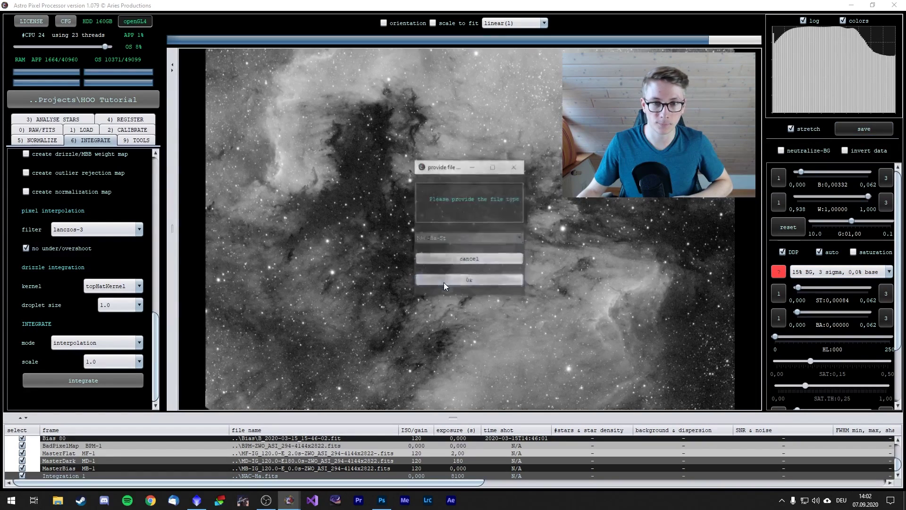
pyautogui.click(454, 238)
pyautogui.click(443, 255)
pyautogui.click(438, 282)
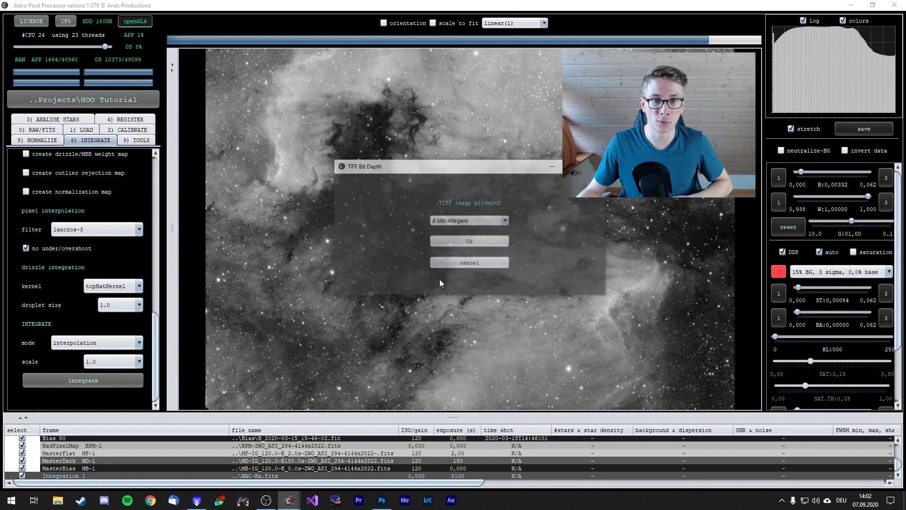
pyautogui.click(467, 221)
pyautogui.click(460, 250)
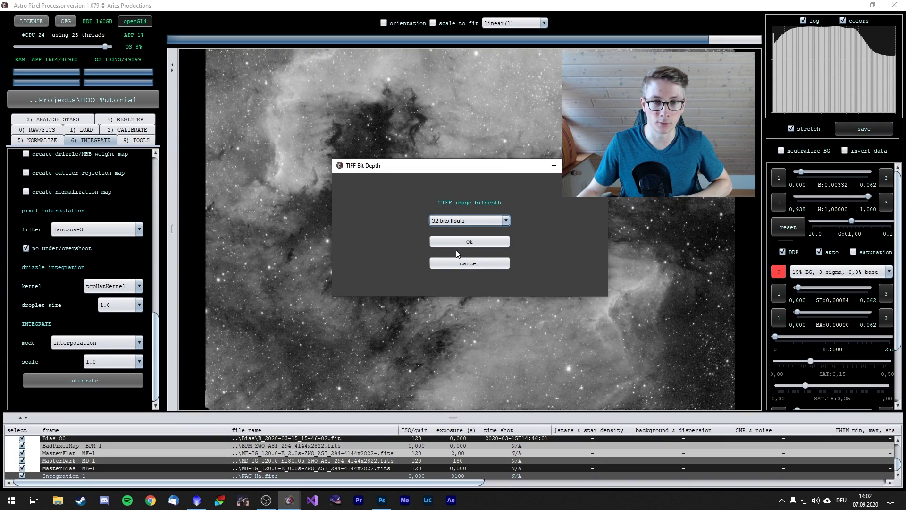
pyautogui.click(476, 242)
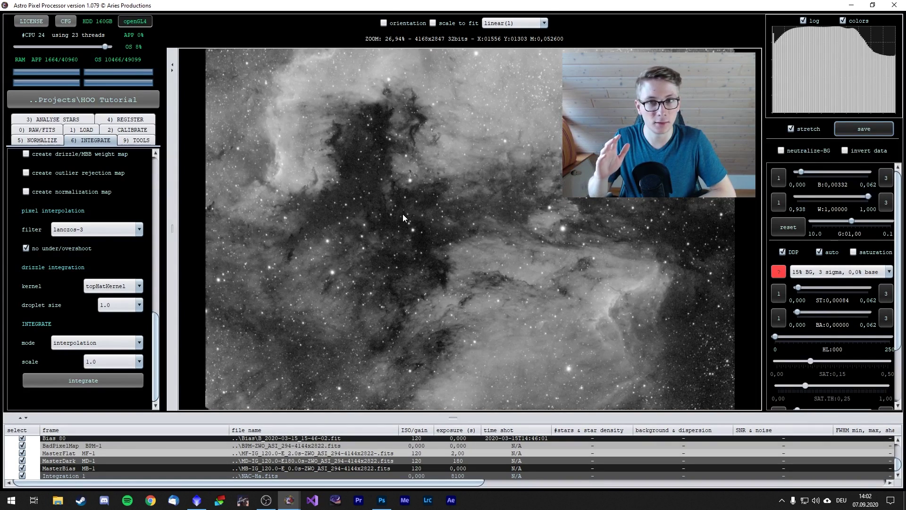
# - Change the Bayer CFA algorithm to Ha-OIII extract OIII and accept re-normalizing all data
pyautogui.click(37, 130)
pyautogui.click(111, 251)
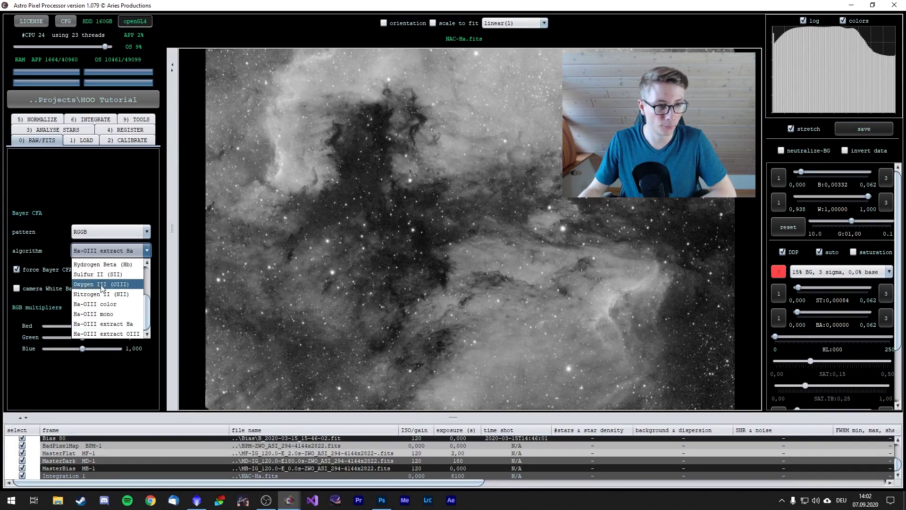
pyautogui.click(103, 331)
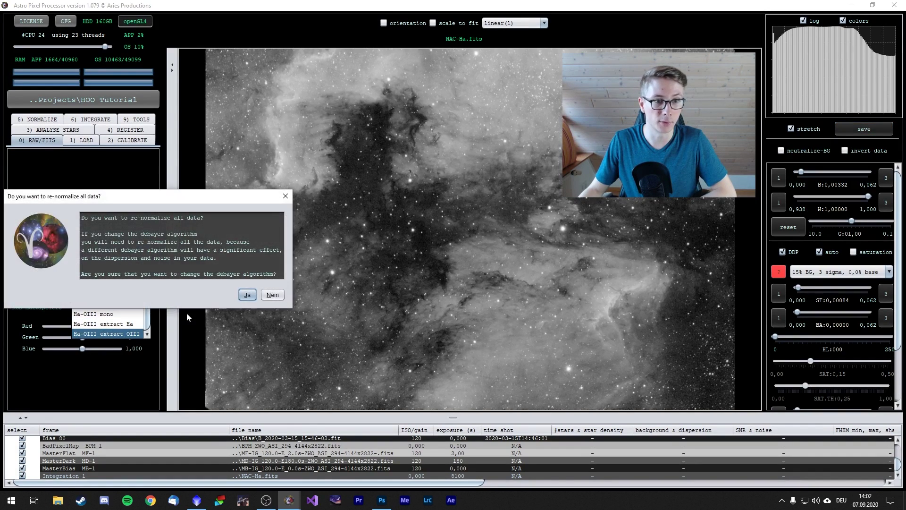
pyautogui.click(250, 296)
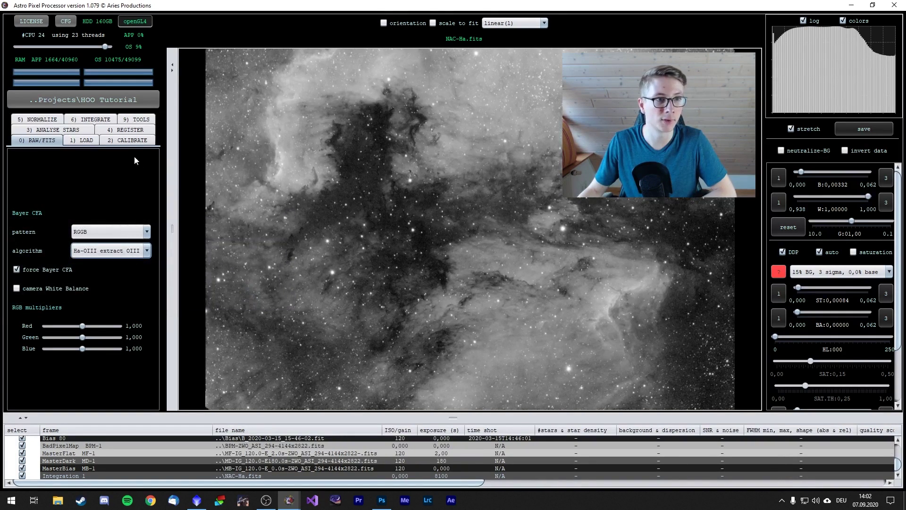
# - Integrate the light frames again with the same settings, using NAC-OIII as the object name
pyautogui.click(96, 119)
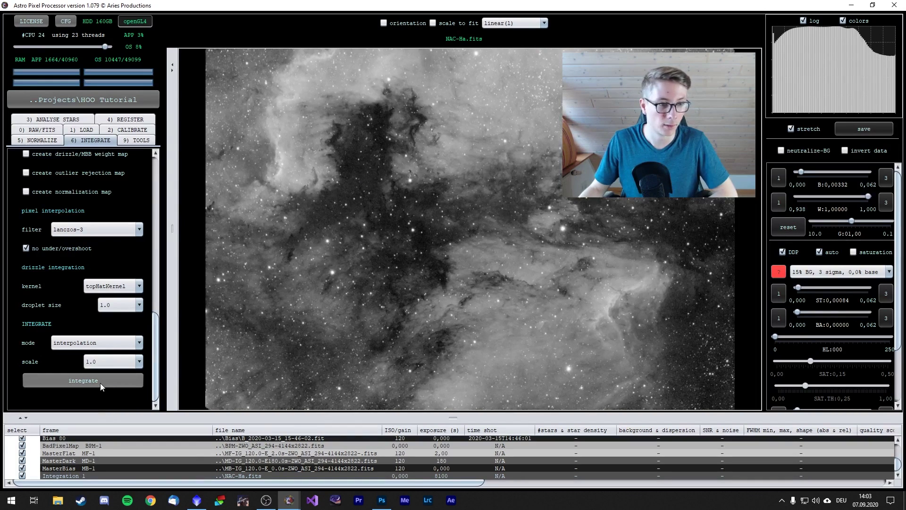
pyautogui.click(42, 129)
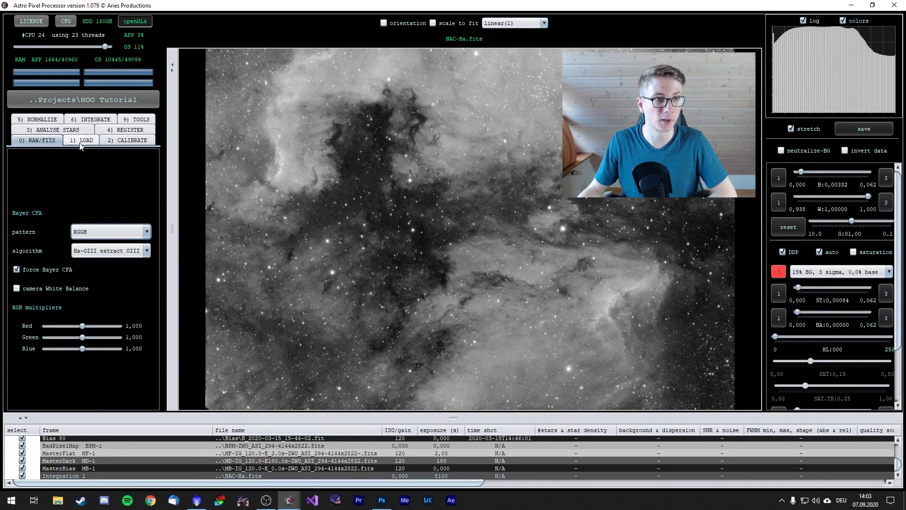
pyautogui.click(96, 120)
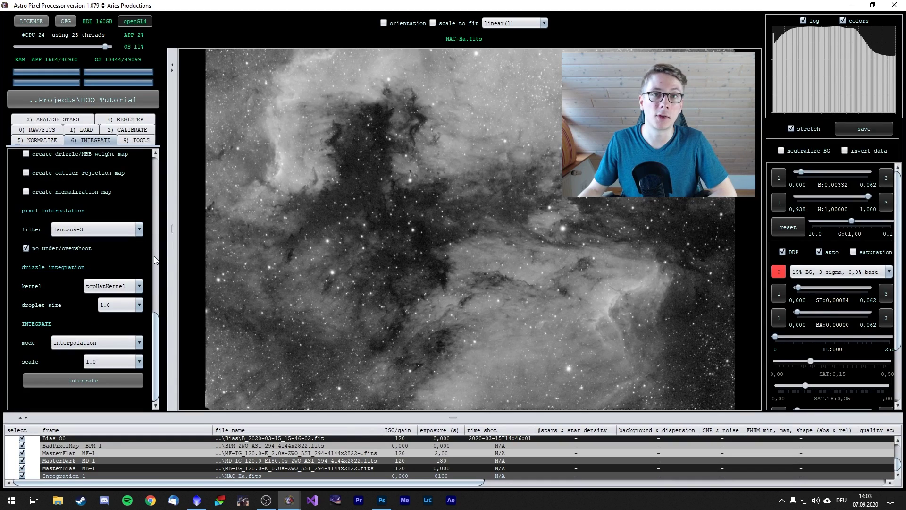
pyautogui.click(83, 380)
pyautogui.click(449, 270)
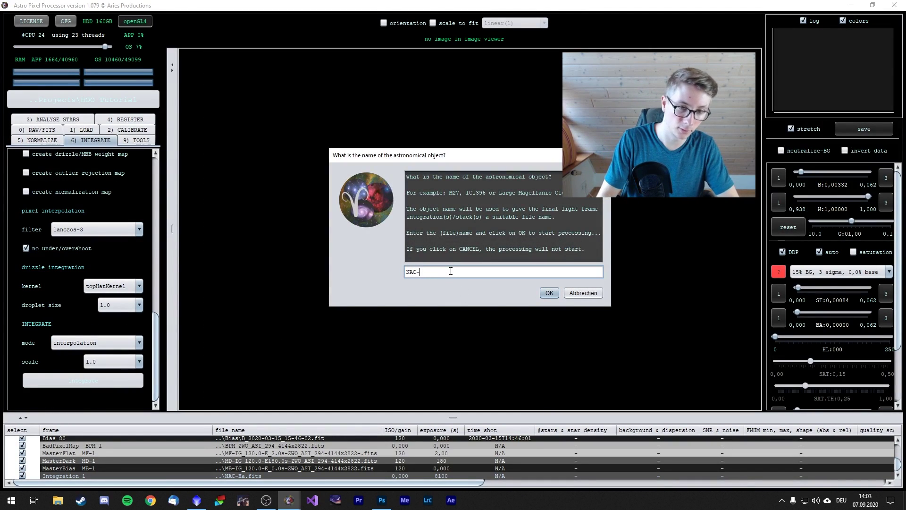
pyautogui.write('OII')
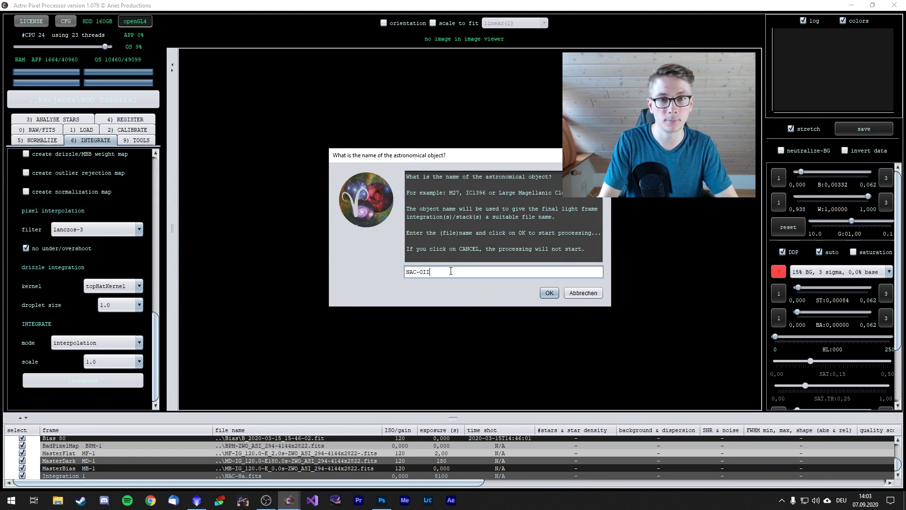
pyautogui.write('I')
pyautogui.click(546, 292)
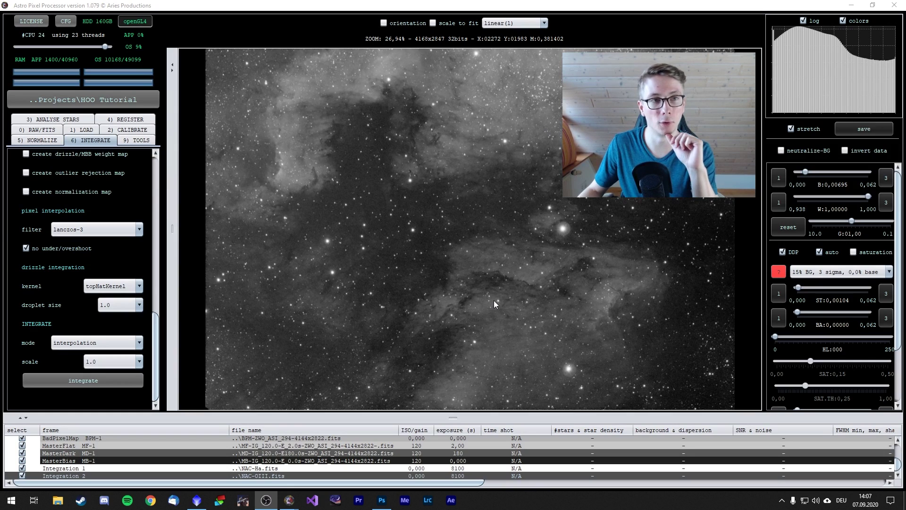
# - Compare the NAC-Ha.fits and NAC-OIII.fits integrations and save the OIII stack as a TIFF
pyautogui.doubleClick(65, 469)
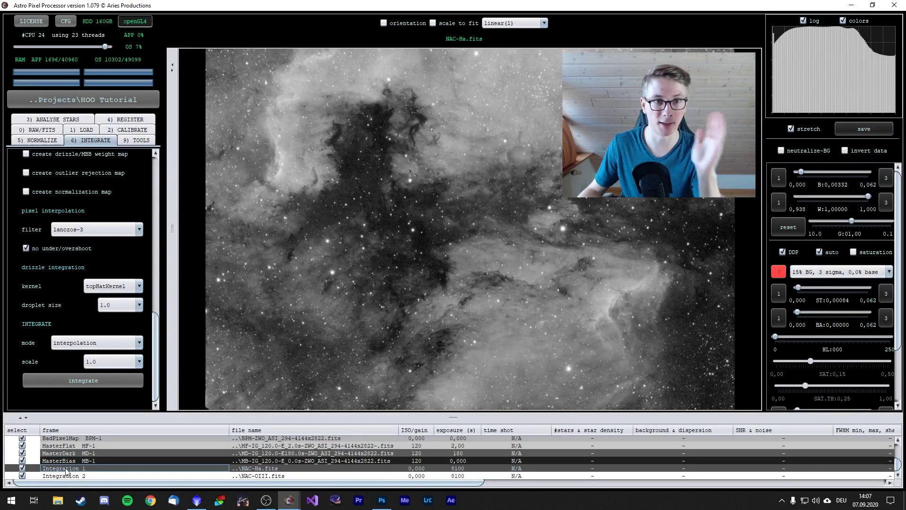
pyautogui.click(59, 476)
pyautogui.doubleClick(59, 475)
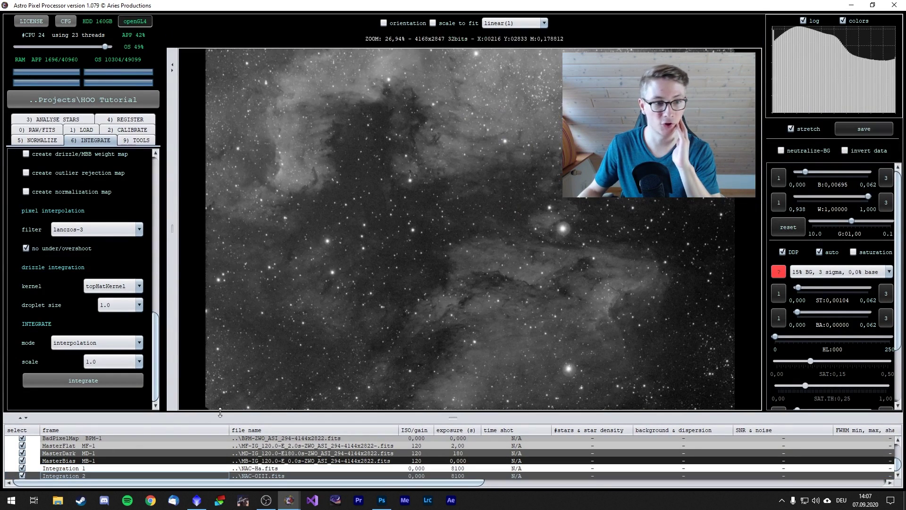
pyautogui.click(843, 130)
pyautogui.click(449, 280)
pyautogui.click(461, 239)
pyautogui.click(457, 264)
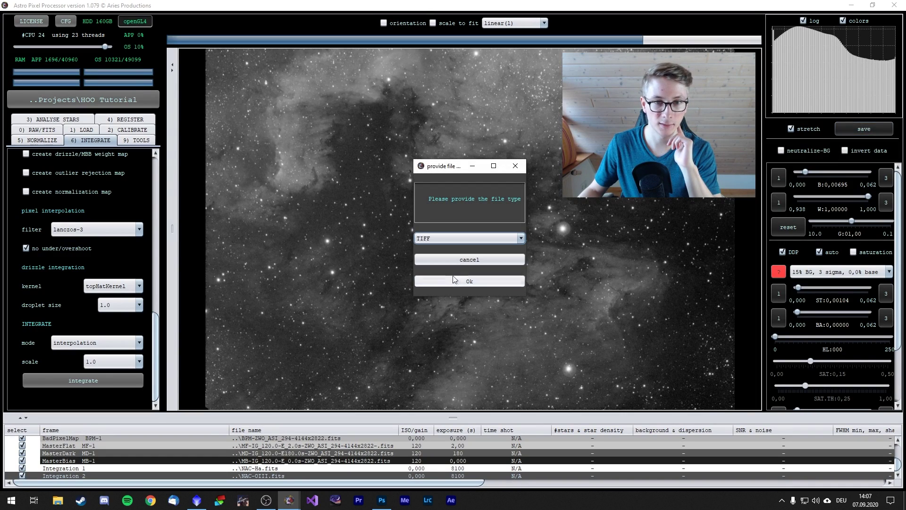
pyautogui.click(454, 282)
pyautogui.click(477, 221)
pyautogui.click(453, 237)
pyautogui.click(451, 242)
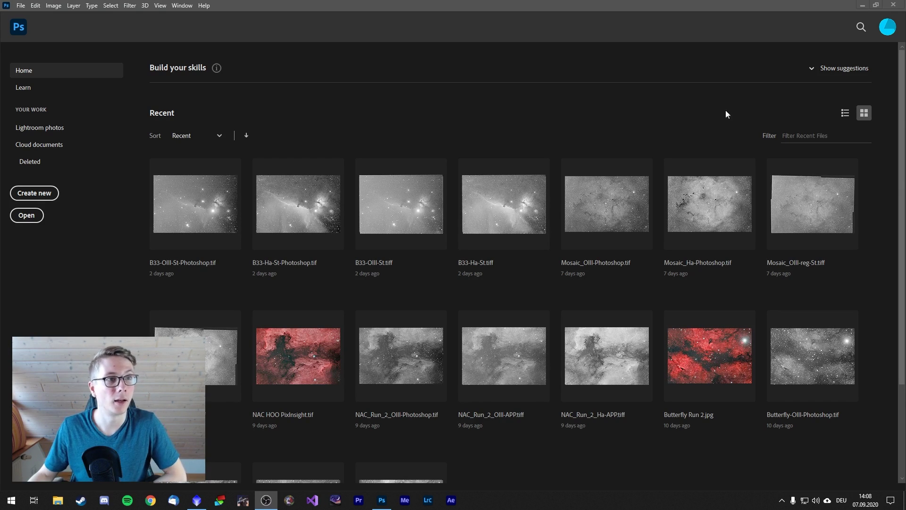
# - Switch to Photoshop and open NAC_Run_2_Ha-APP.tiff and NAC_Run_2_OIII-APP.tiff
pyautogui.click(21, 5)
pyautogui.click(214, 121)
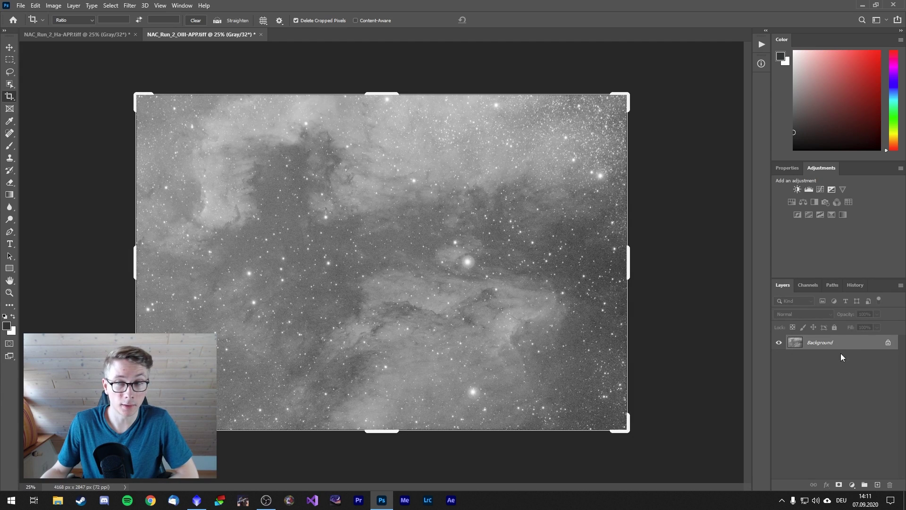
# - Unlock the background layer of the OIII image and rename it OIII
pyautogui.click(889, 343)
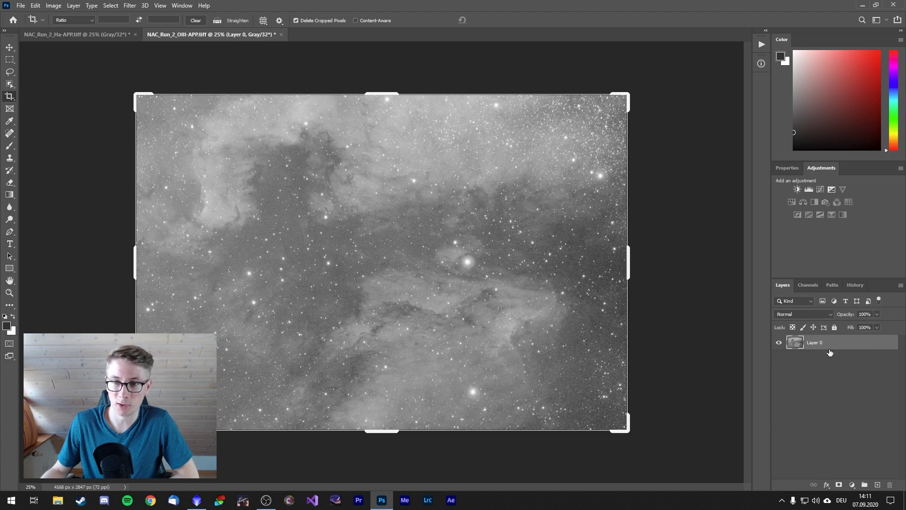
pyautogui.doubleClick(815, 345)
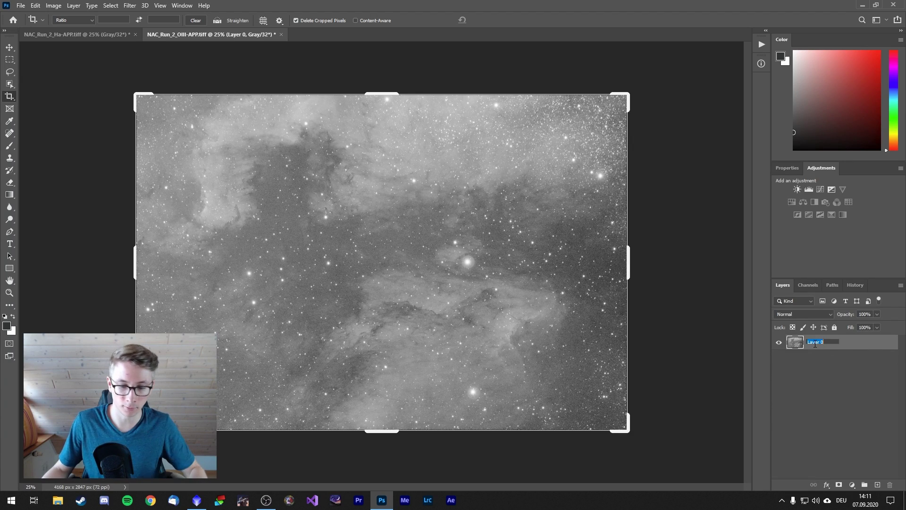
pyautogui.write('OIII')
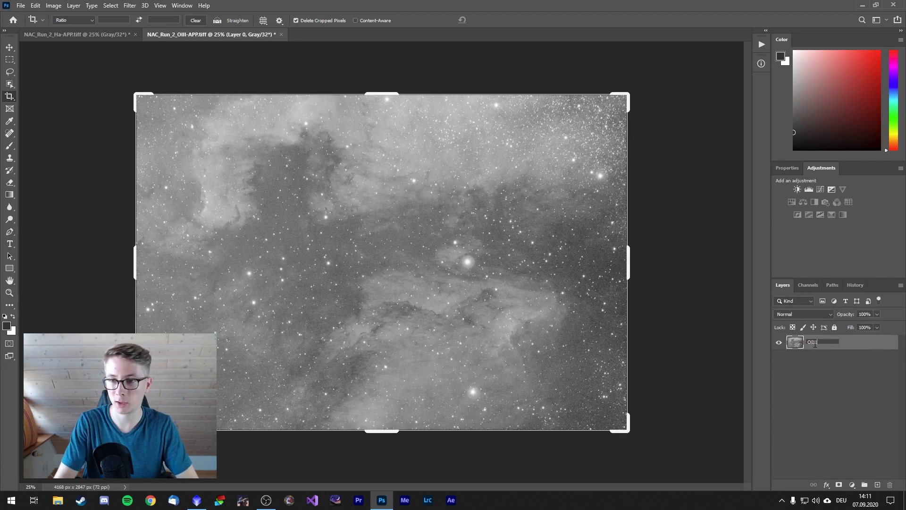
pyautogui.click(821, 373)
# - Unlock the background layer of the Ha image and rename it Ha
pyautogui.click(66, 34)
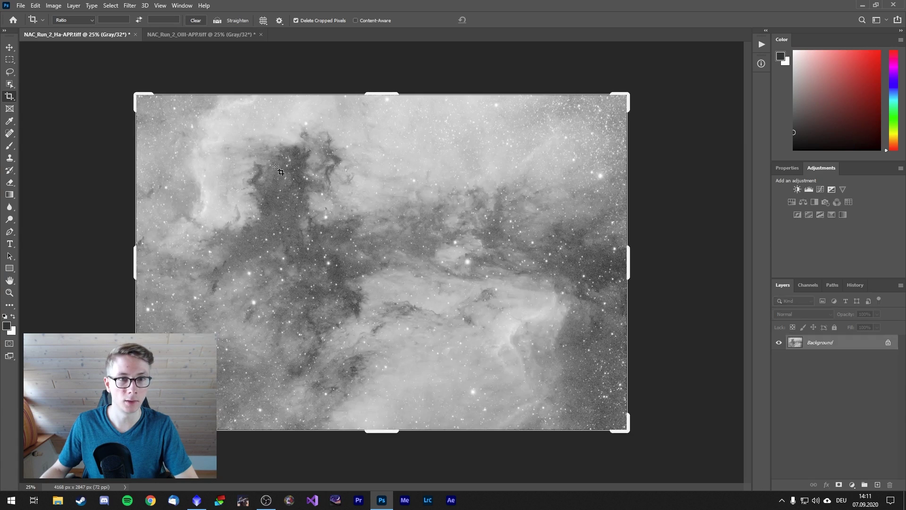
pyautogui.click(889, 344)
pyautogui.doubleClick(815, 342)
pyautogui.write('Ha')
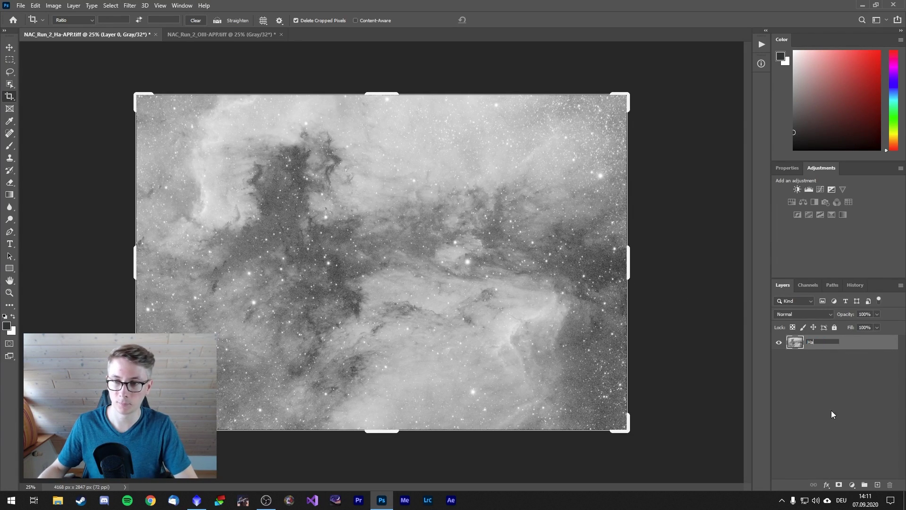
pyautogui.press('Return')
# - Copy the OIII image into the Ha document as a layer above Ha and name it OIII
pyautogui.click(217, 35)
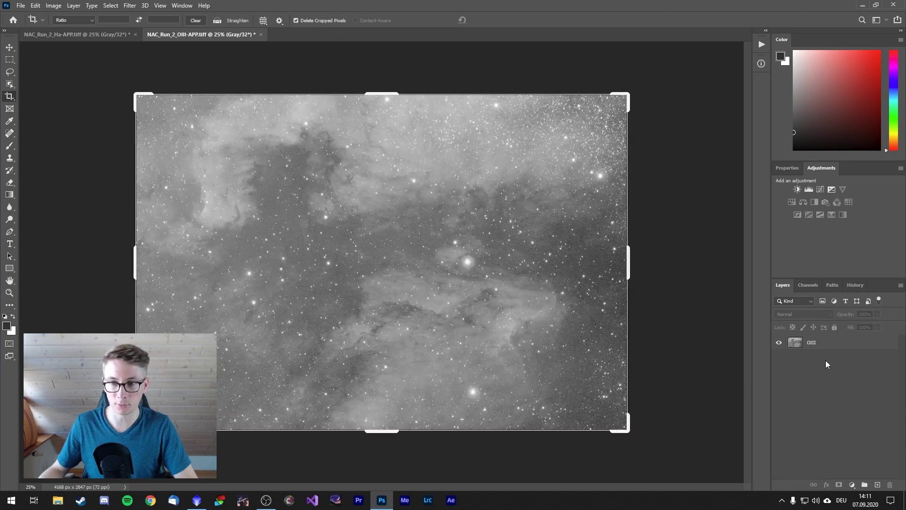
pyautogui.click(104, 35)
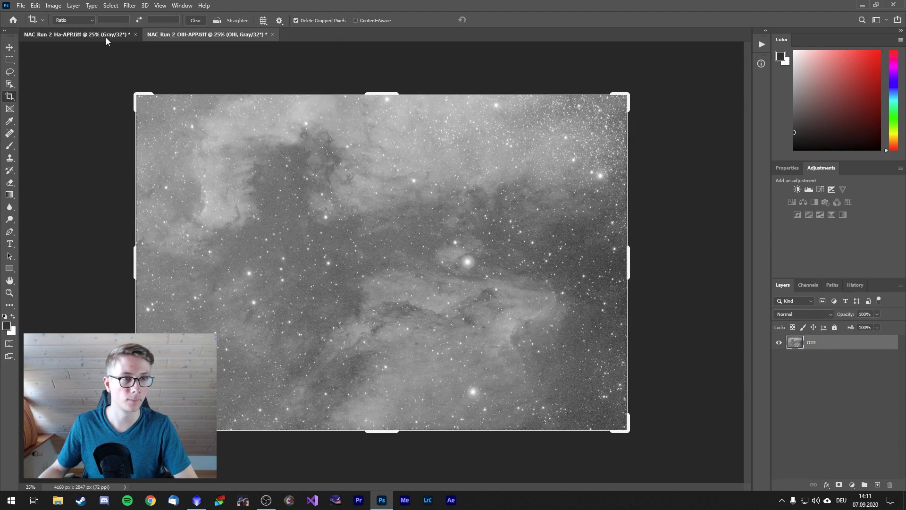
pyautogui.hotkey('ctrl', 'v')
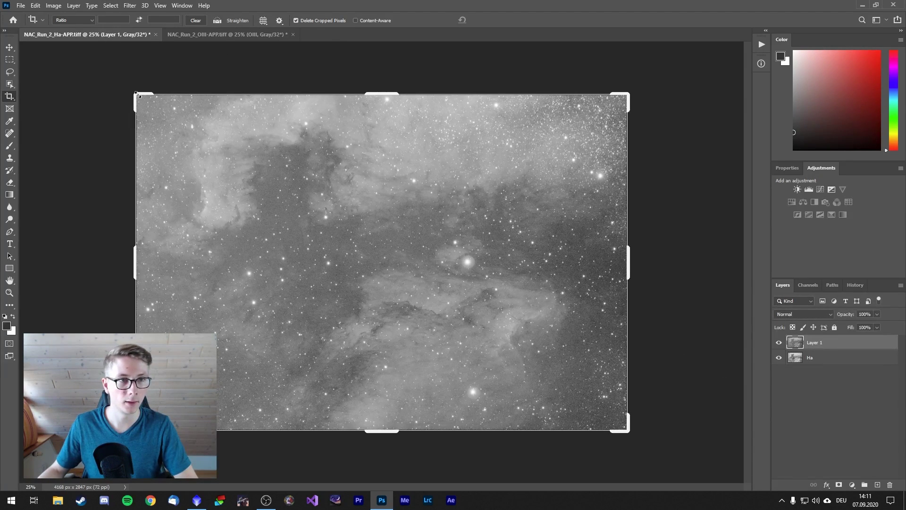
pyautogui.doubleClick(821, 345)
pyautogui.write('OIII')
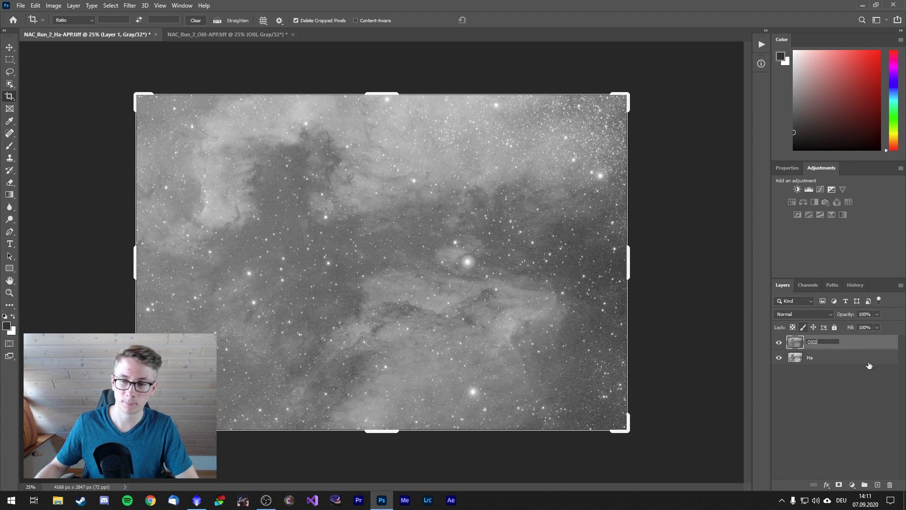
pyautogui.press('Return')
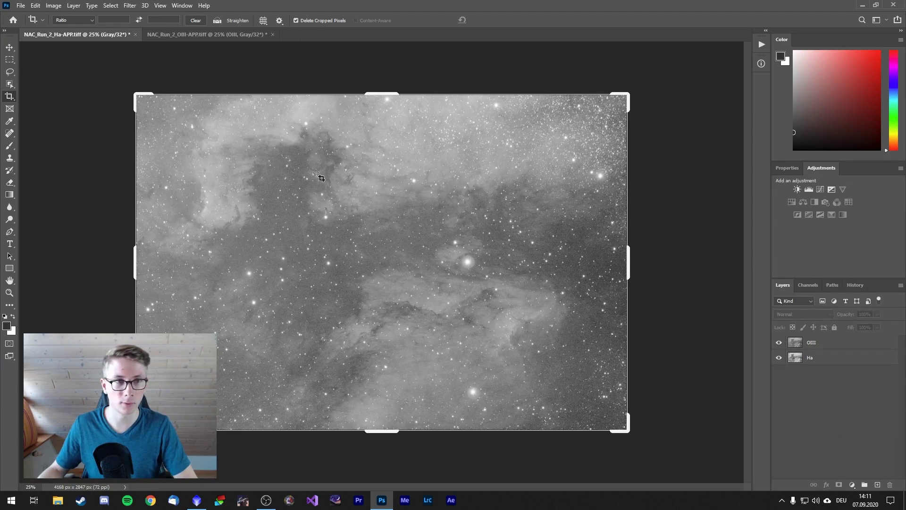
# - Crop the borders off the combined Ha and OIII document, leaving about 4056 x 2727 px
pyautogui.moveTo(135, 94); pyautogui.dragTo(138, 98)
pyautogui.moveTo(623, 425); pyautogui.dragTo(621, 423)
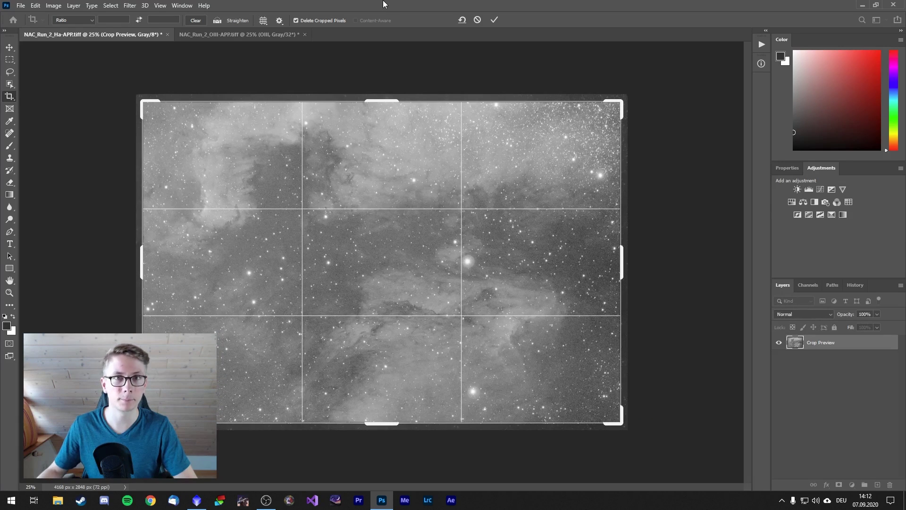
pyautogui.click(495, 20)
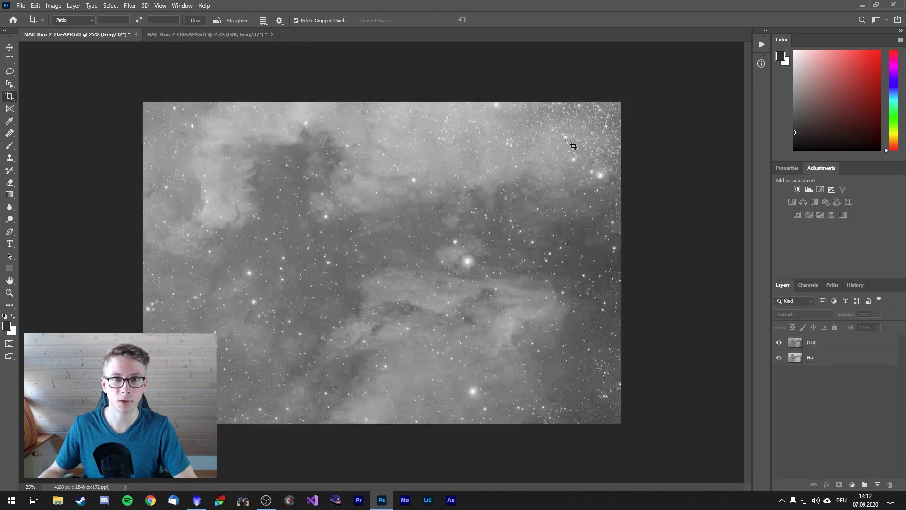
pyautogui.click(846, 345)
pyautogui.click(79, 5)
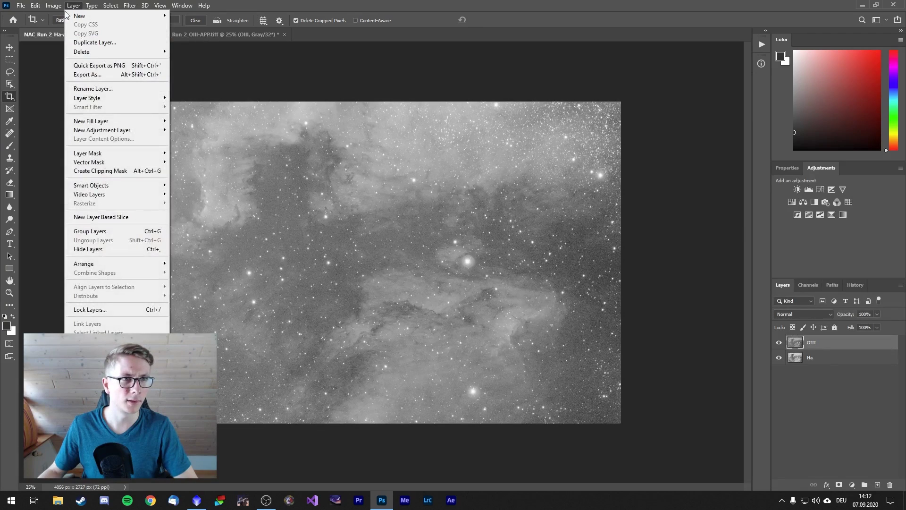
pyautogui.moveTo(53, 5)
pyautogui.moveTo(105, 30)
pyautogui.click(175, 40)
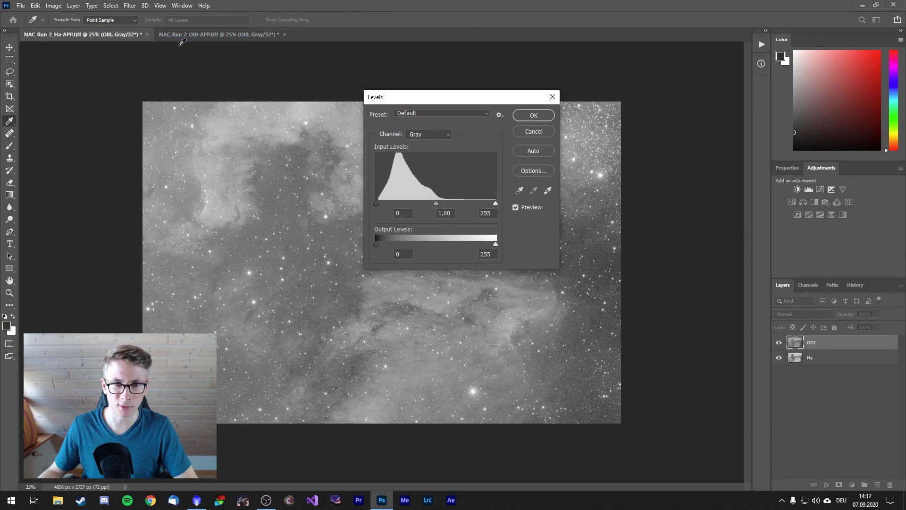
pyautogui.click(532, 131)
pyautogui.press('c')
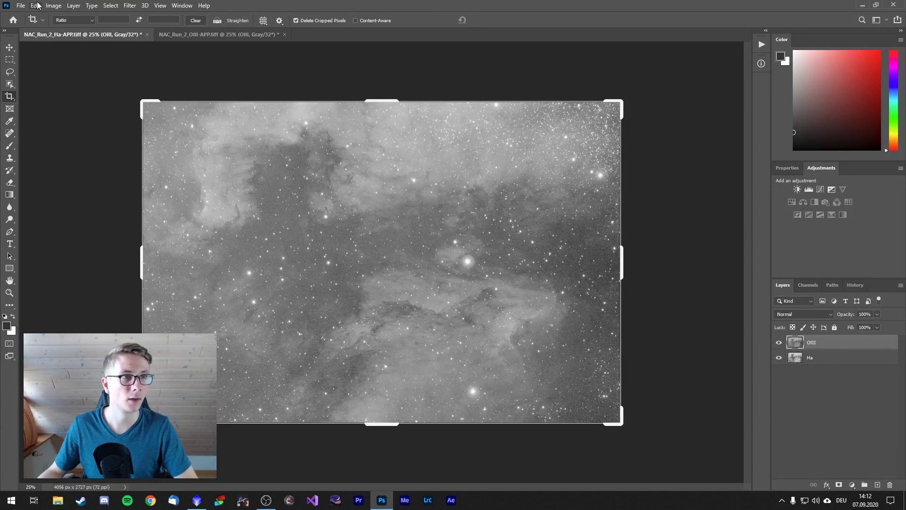
# - Convert the combined document to 16 bits per channel, keeping the OIII and Ha layers unmerged
pyautogui.click(53, 5)
pyautogui.moveTo(61, 16)
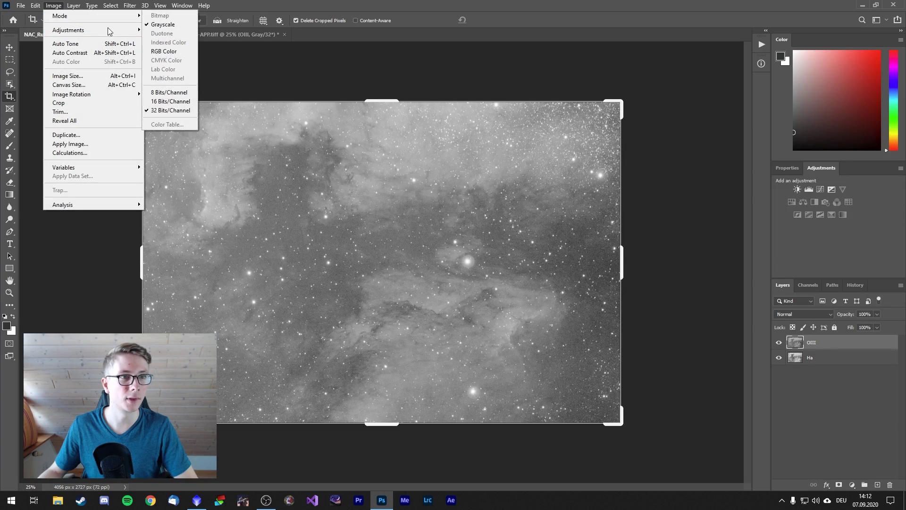
pyautogui.click(171, 101)
pyautogui.click(516, 186)
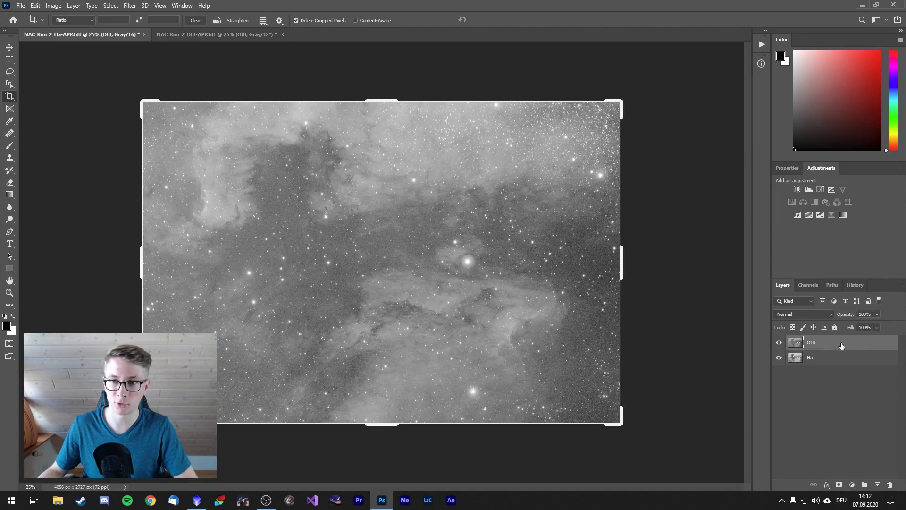
pyautogui.click(53, 5)
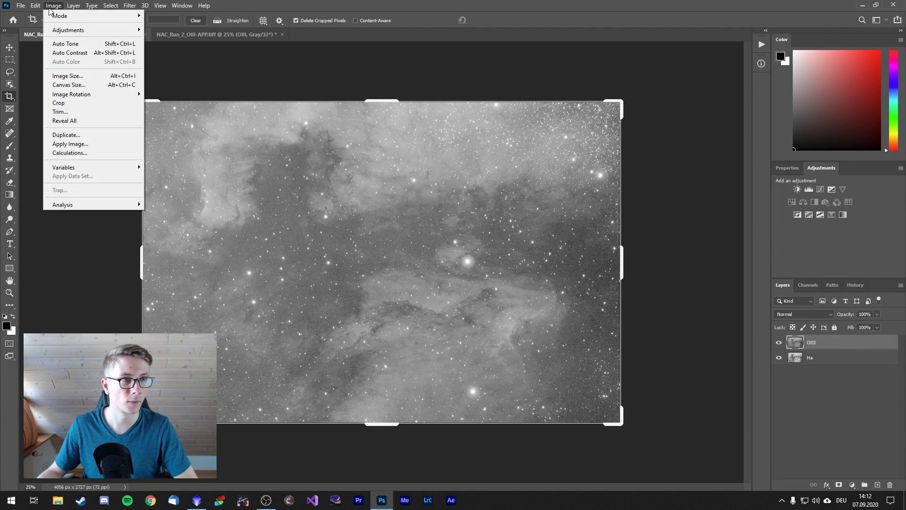
pyautogui.moveTo(71, 30)
pyautogui.click(182, 46)
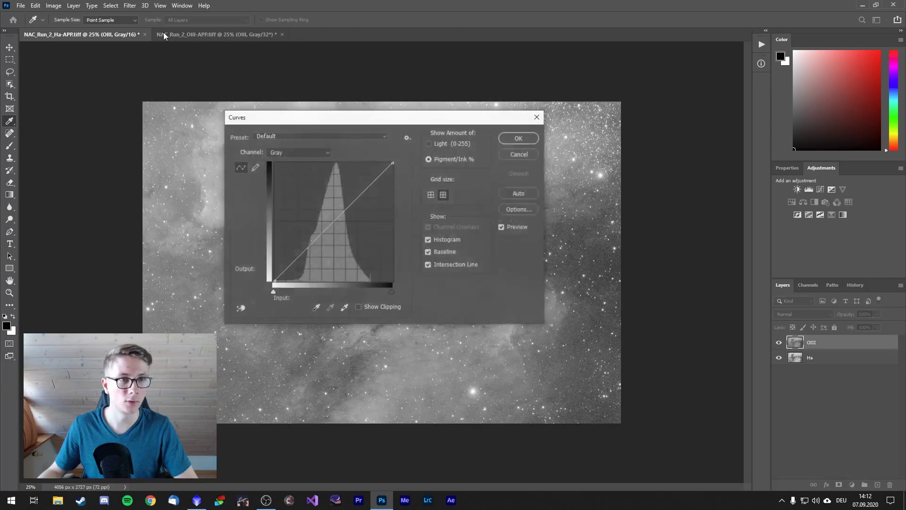
pyautogui.click(538, 116)
pyautogui.press('c')
# - Apply a Levels adjustment to the OIII layer with the black input level set to 42
pyautogui.click(53, 5)
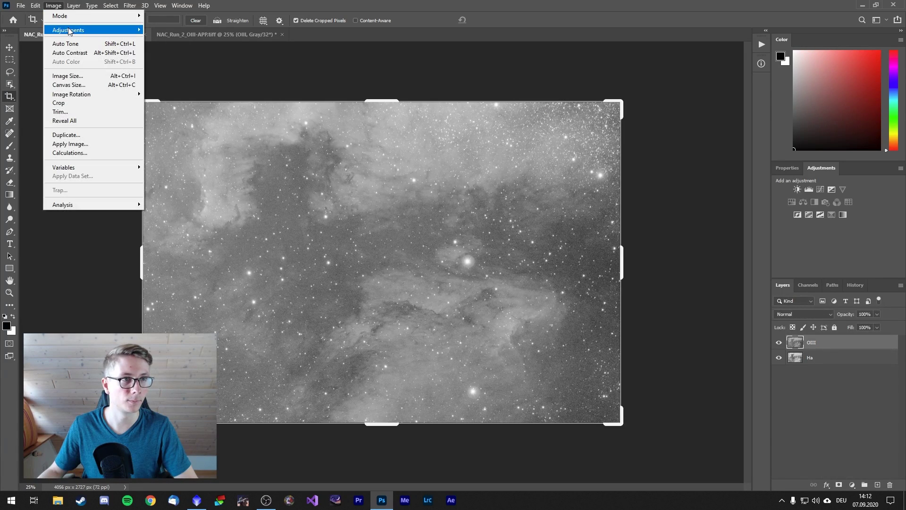
pyautogui.moveTo(73, 31)
pyautogui.click(183, 38)
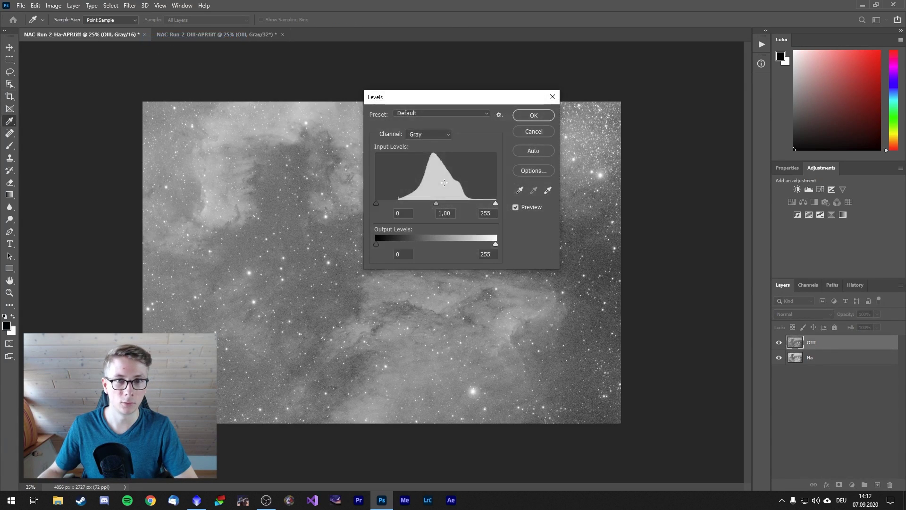
pyautogui.doubleClick(411, 214)
pyautogui.press('BackSpace')
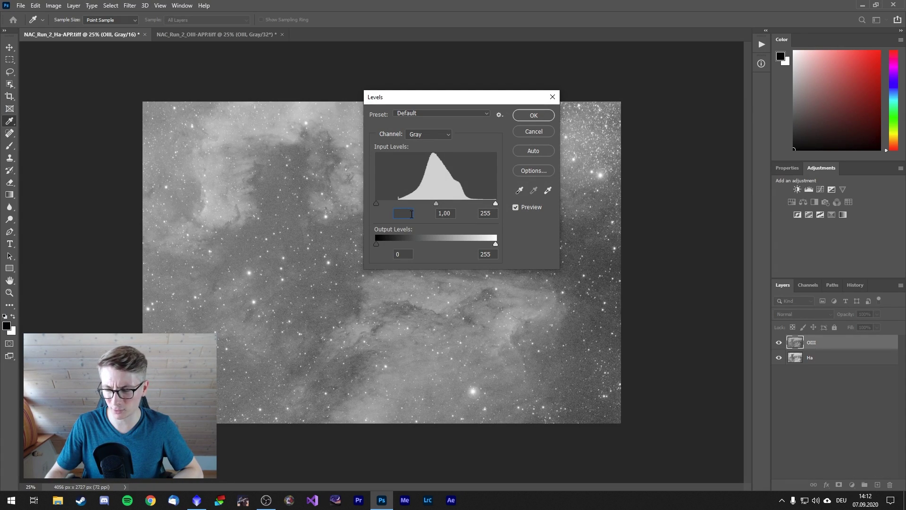
pyautogui.write('42')
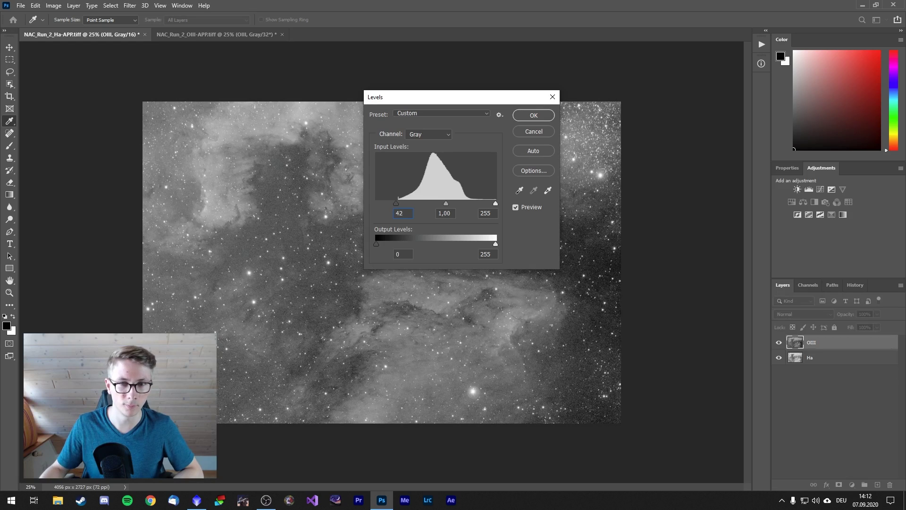
pyautogui.click(534, 116)
pyautogui.press('c')
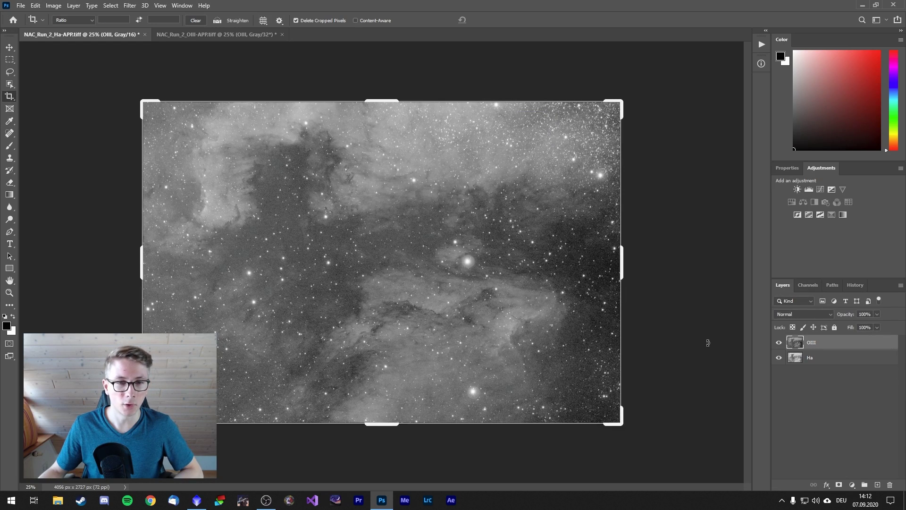
# - Hide the OIII layer and apply a Levels adjustment to the Ha layer with the black input level set to 42
pyautogui.click(847, 357)
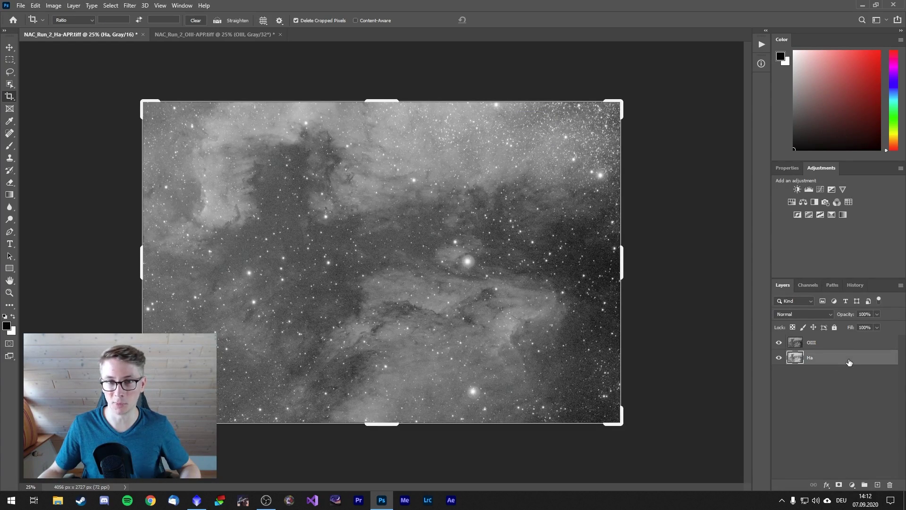
pyautogui.click(779, 343)
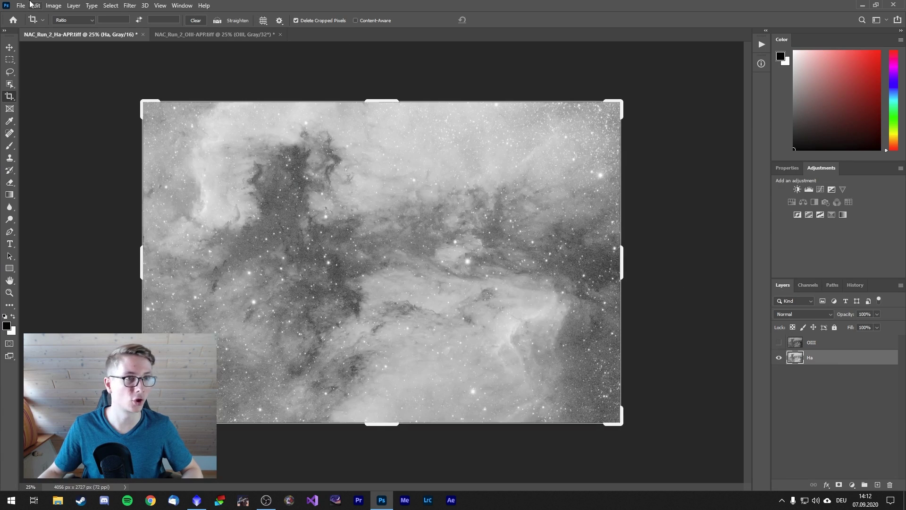
pyautogui.click(54, 5)
pyautogui.moveTo(68, 30)
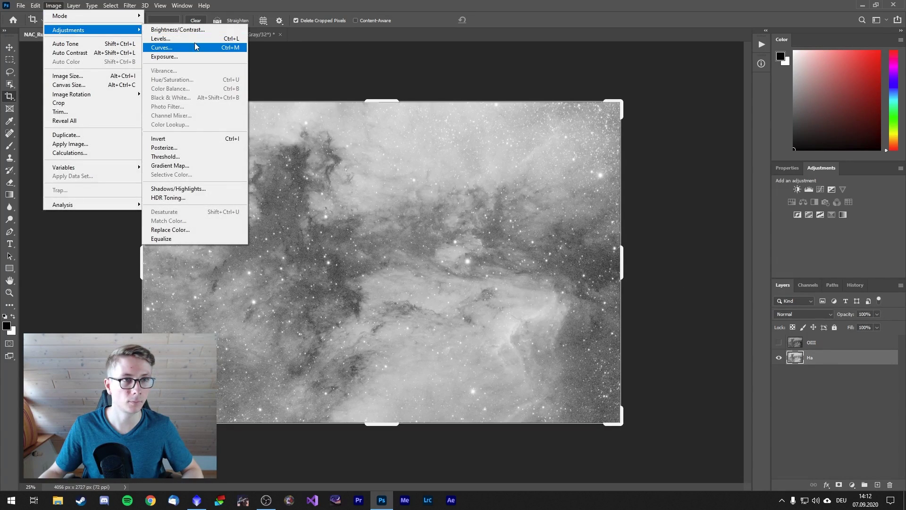
pyautogui.click(194, 40)
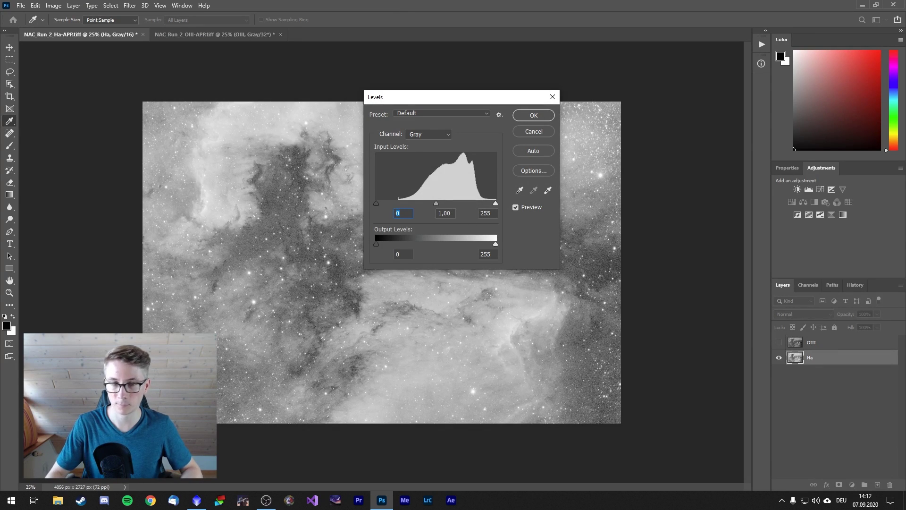
pyautogui.write('42')
pyautogui.click(534, 121)
pyautogui.press('c')
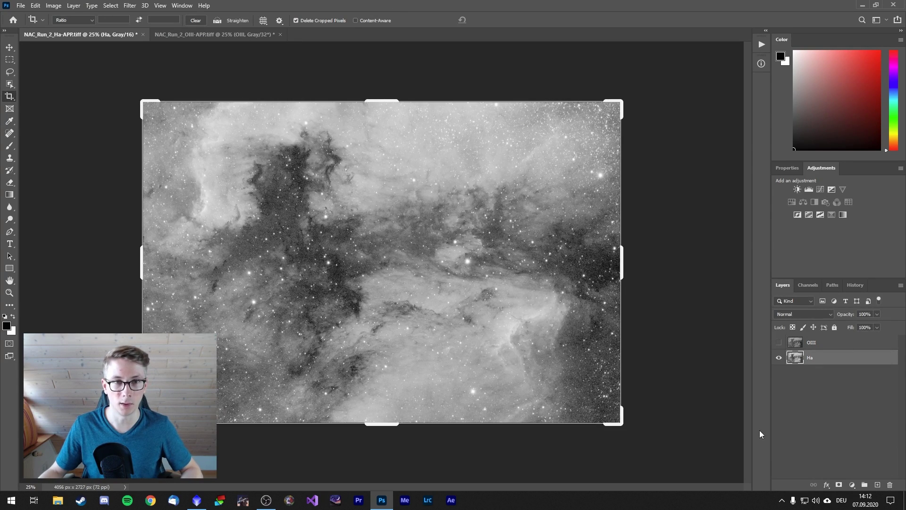
# - Show the OIII layer, hide the Ha layer and make OIII the active layer
pyautogui.click(779, 342)
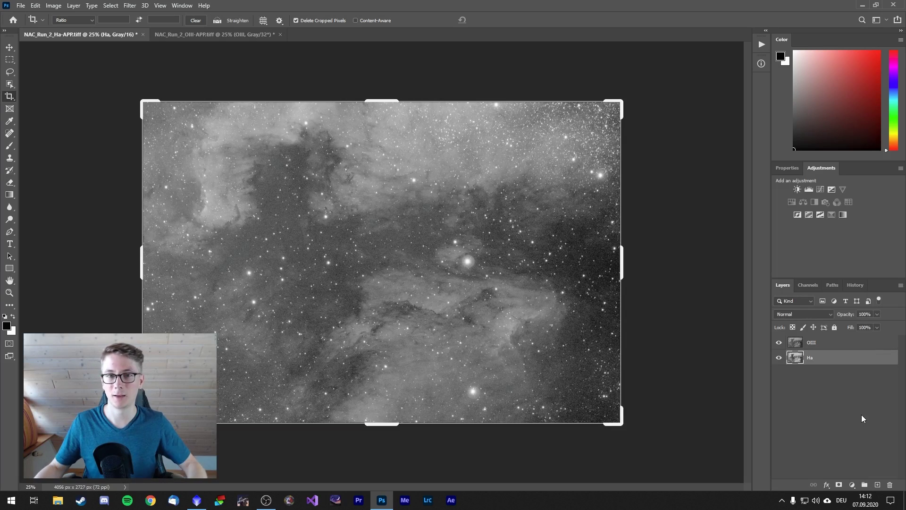
pyautogui.click(779, 357)
pyautogui.click(848, 395)
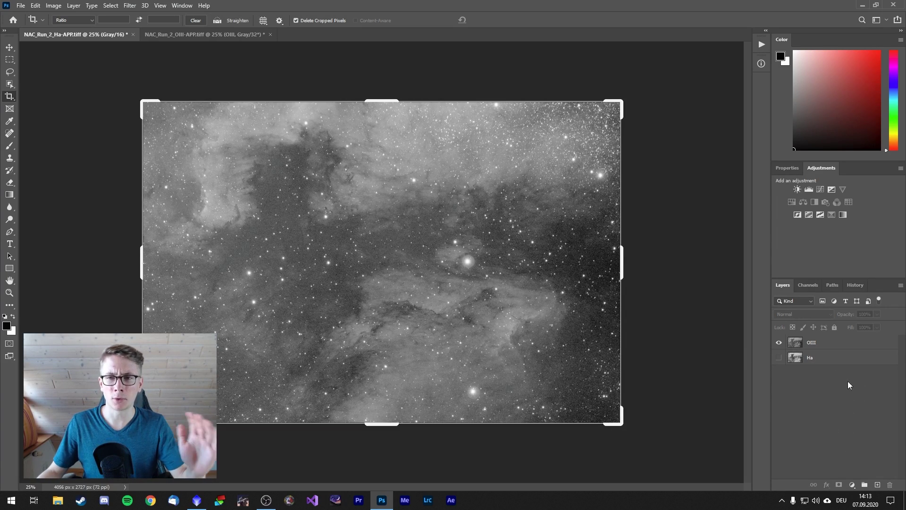
pyautogui.click(850, 344)
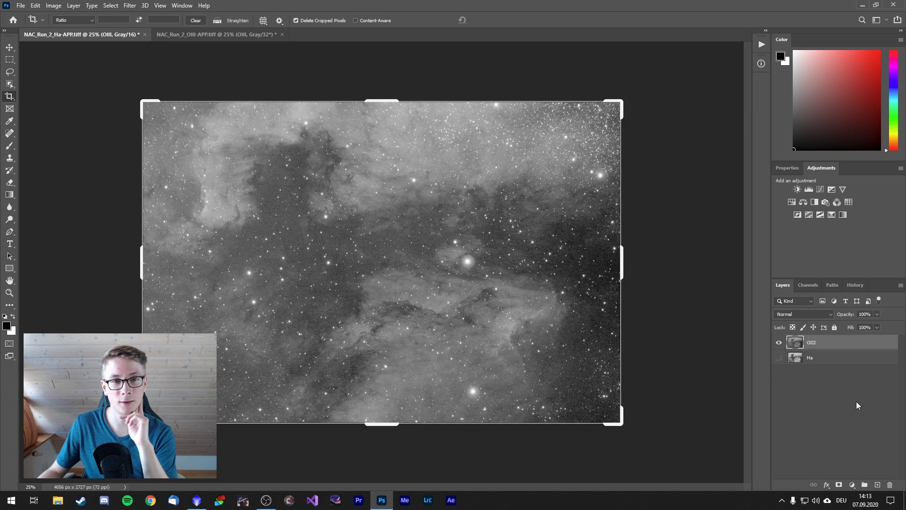
# - Open the OIII layer in the Camera Raw filter and set Noise Reduction to 100, checking the nebula close up
pyautogui.click(130, 6)
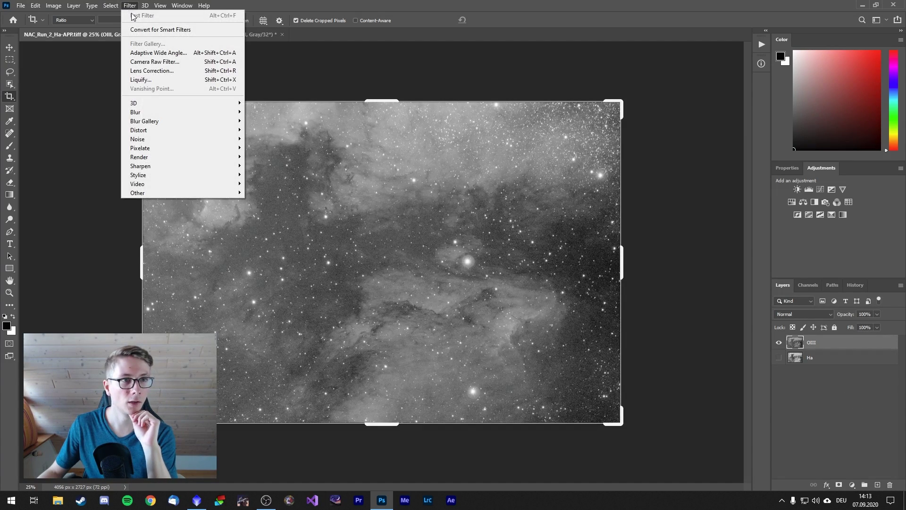
pyautogui.click(154, 63)
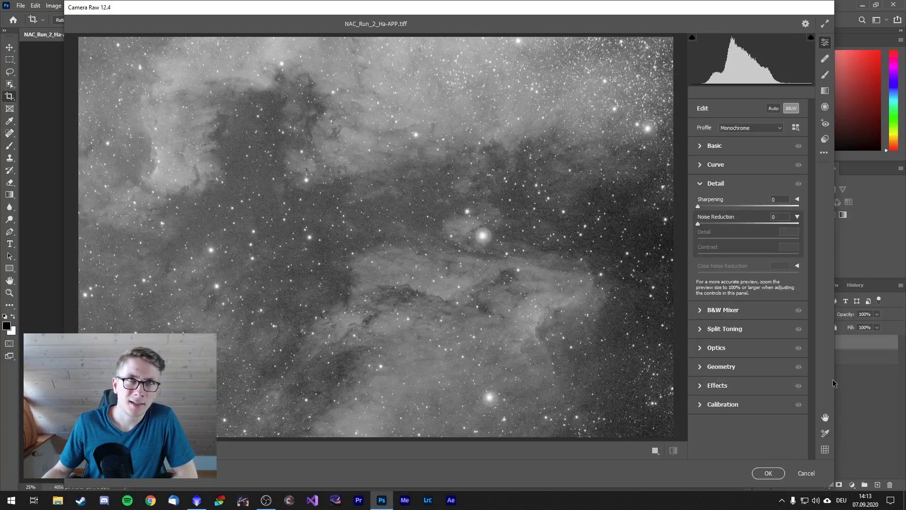
pyautogui.moveTo(698, 224); pyautogui.dragTo(859, 224)
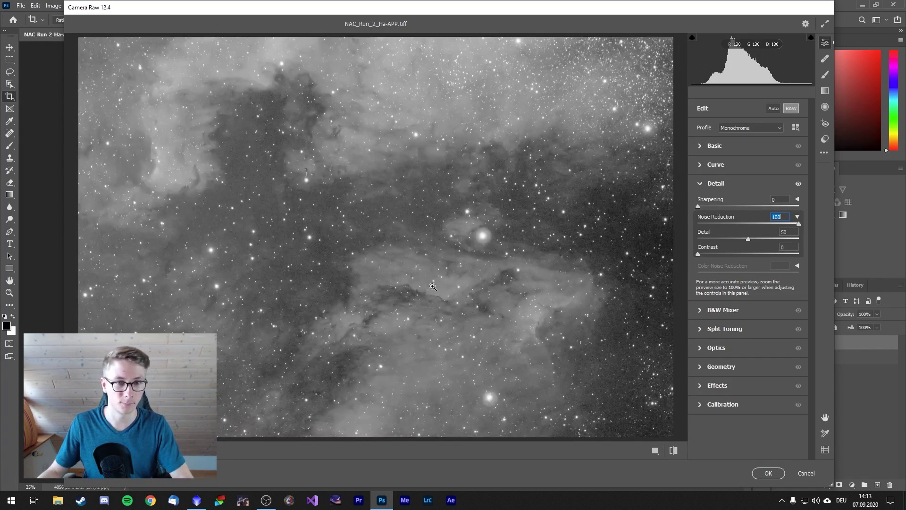
pyautogui.rightClick(71, 282)
pyautogui.click(85, 310)
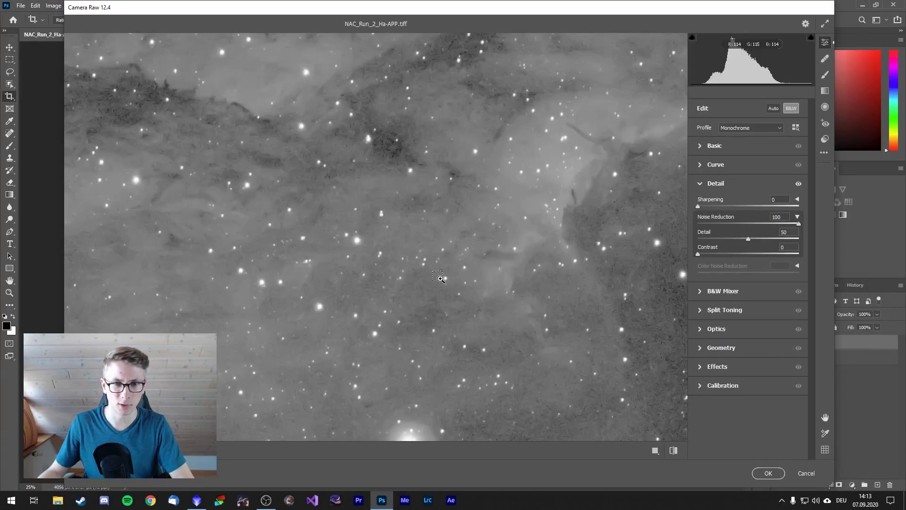
pyautogui.moveTo(240, 172); pyautogui.dragTo(481, 293)
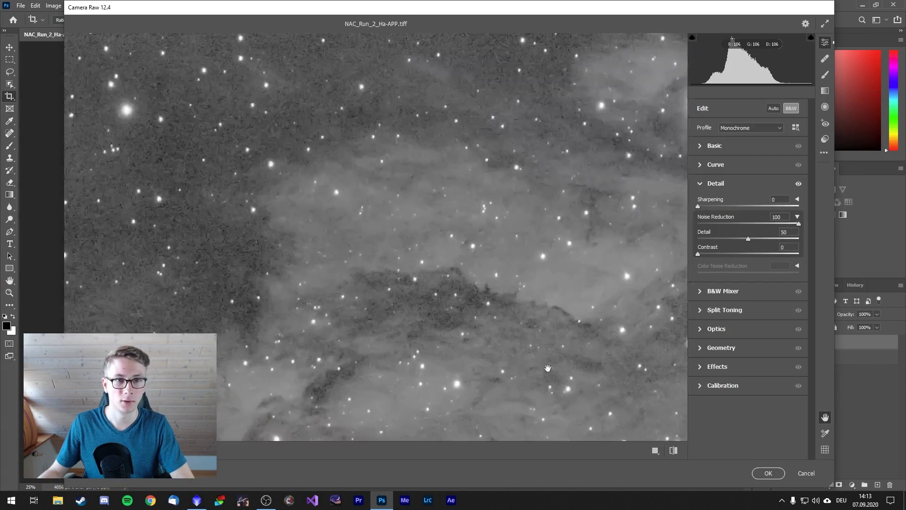
pyautogui.moveTo(551, 326); pyautogui.dragTo(545, 125)
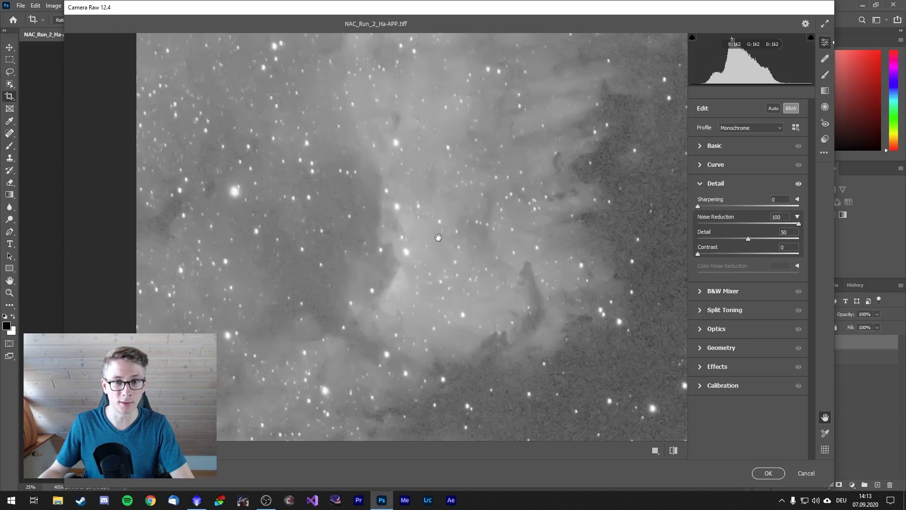
# - Compare Noise Reduction at 25 with 100 on the bright nebula area, leaving it at 100
pyautogui.moveTo(799, 224); pyautogui.dragTo(723, 224)
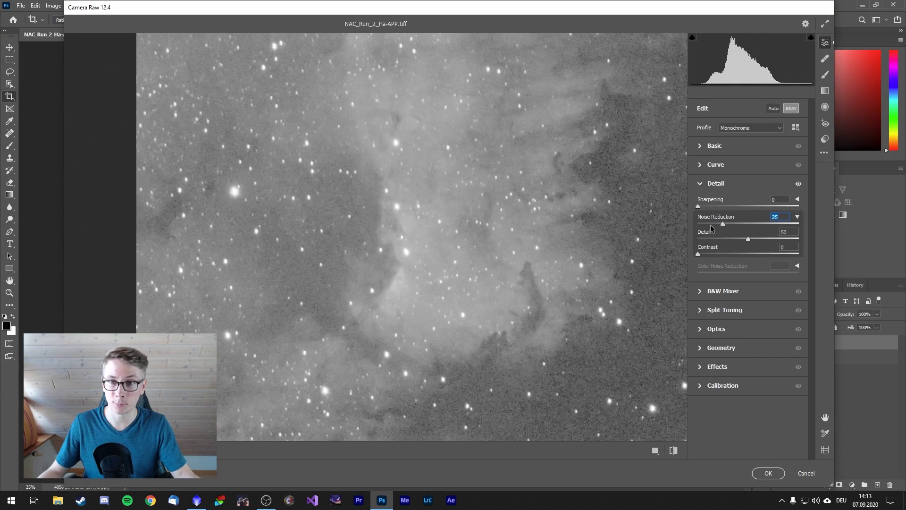
pyautogui.moveTo(724, 228); pyautogui.dragTo(799, 223)
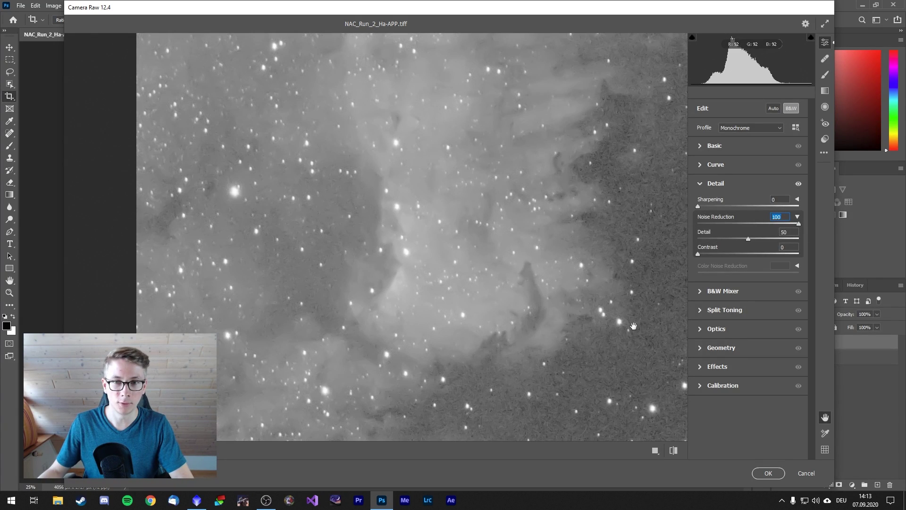
pyautogui.moveTo(633, 325); pyautogui.dragTo(360, 253)
pyautogui.scroll(-2, 360, 253)
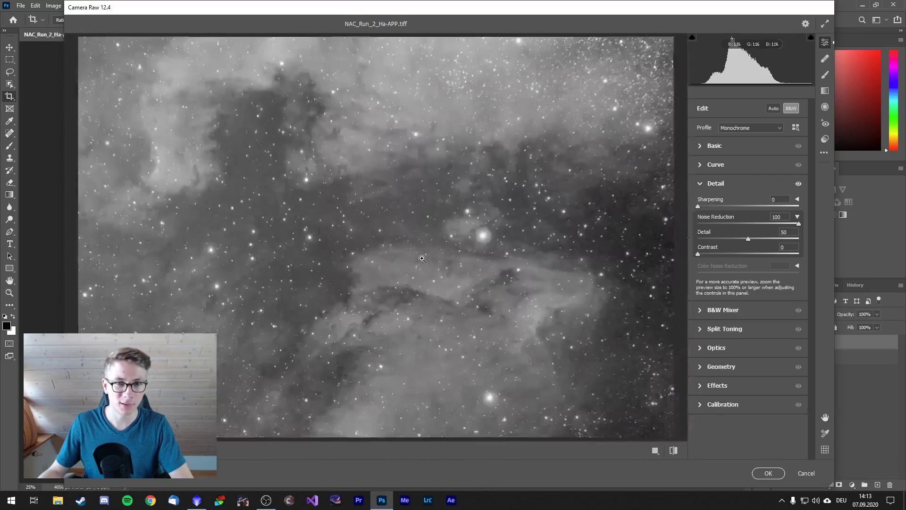
pyautogui.scroll(1, 347, 242)
# - Compare Noise Reduction at 0 with 100 on a strongly magnified dark star field, leaving it at 100
pyautogui.click(83, 451)
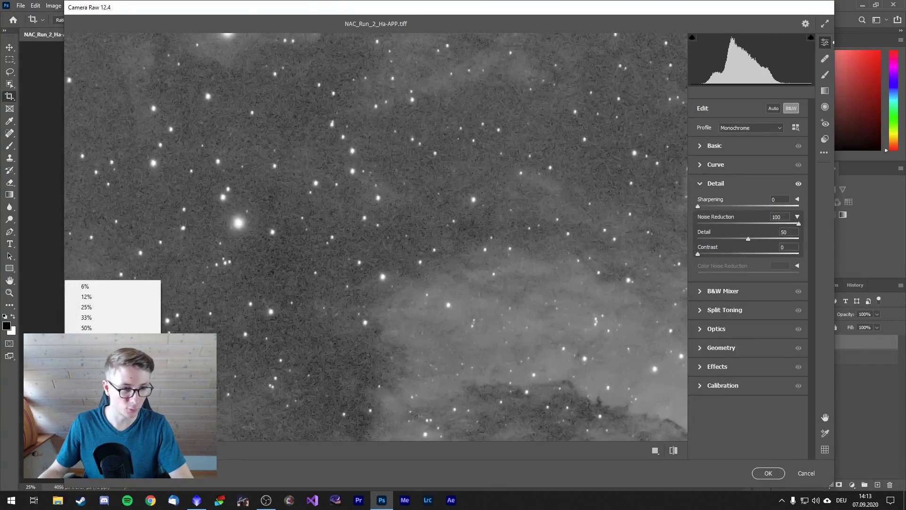
pyautogui.click(86, 359)
pyautogui.moveTo(301, 249); pyautogui.dragTo(538, 249)
pyautogui.click(777, 217)
pyautogui.write('0')
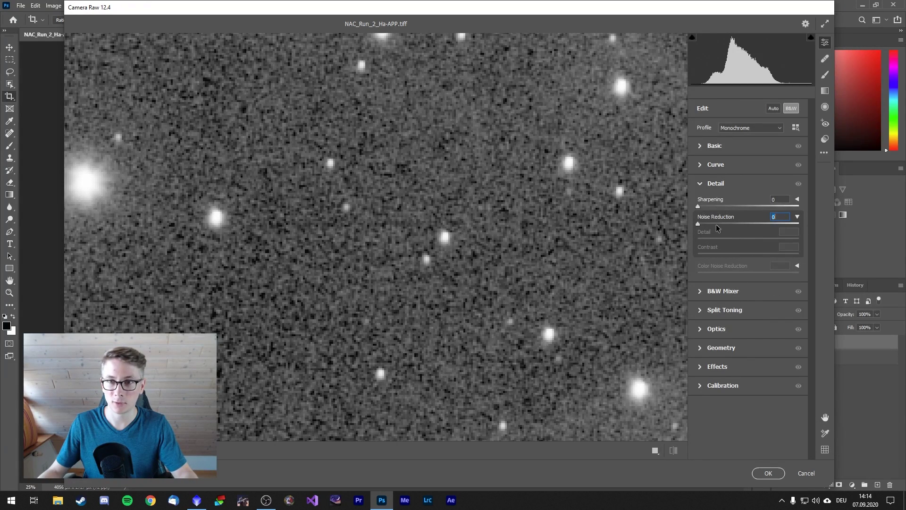
pyautogui.moveTo(698, 224); pyautogui.dragTo(799, 224)
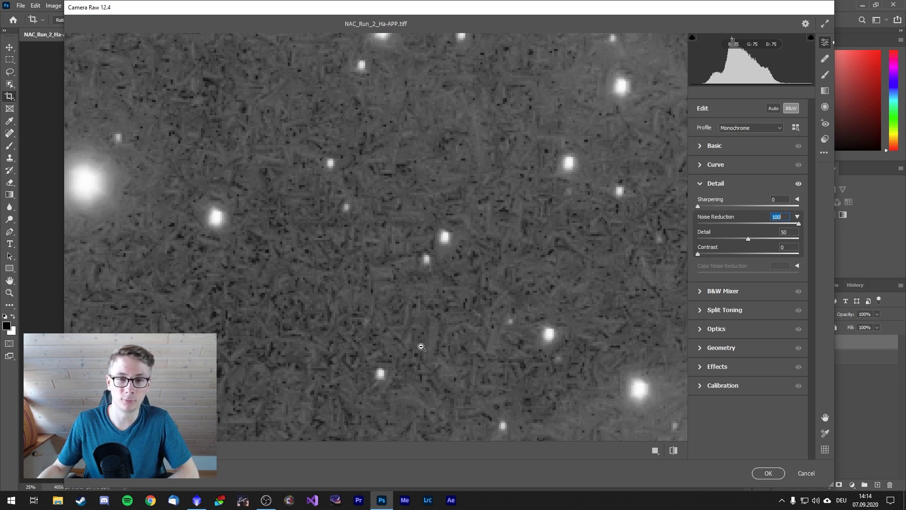
# - Fit the whole image in the preview and apply the Camera Raw noise reduction to the OIII layer
pyautogui.click(83, 450)
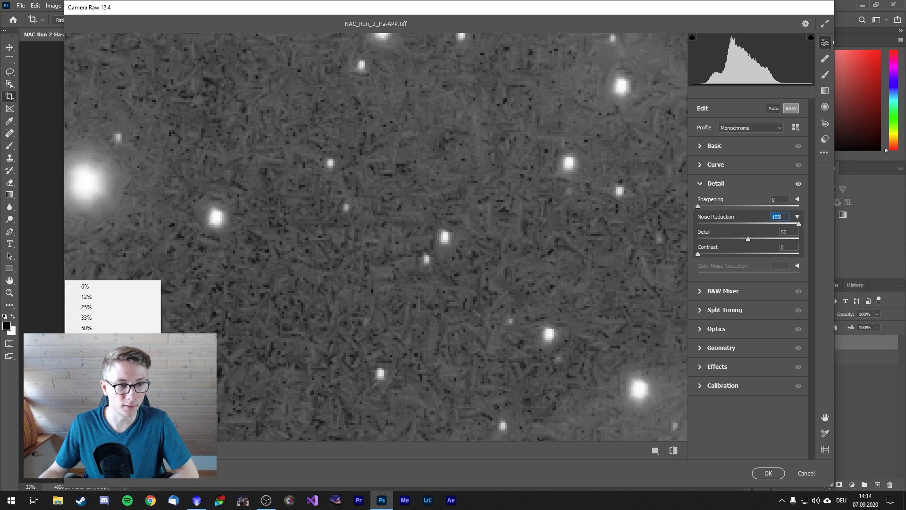
pyautogui.click(88, 410)
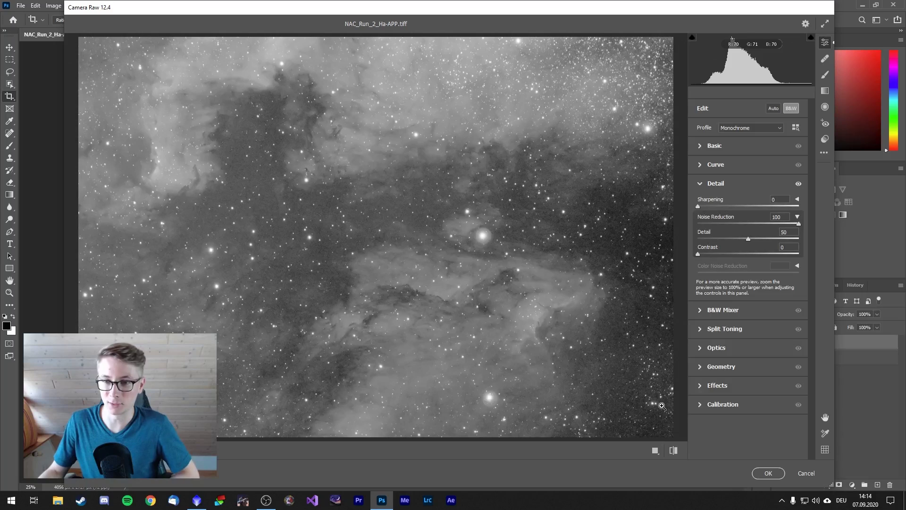
pyautogui.click(769, 473)
# - Hide the OIII layer, then show the Ha layer and make it the active layer
pyautogui.click(779, 342)
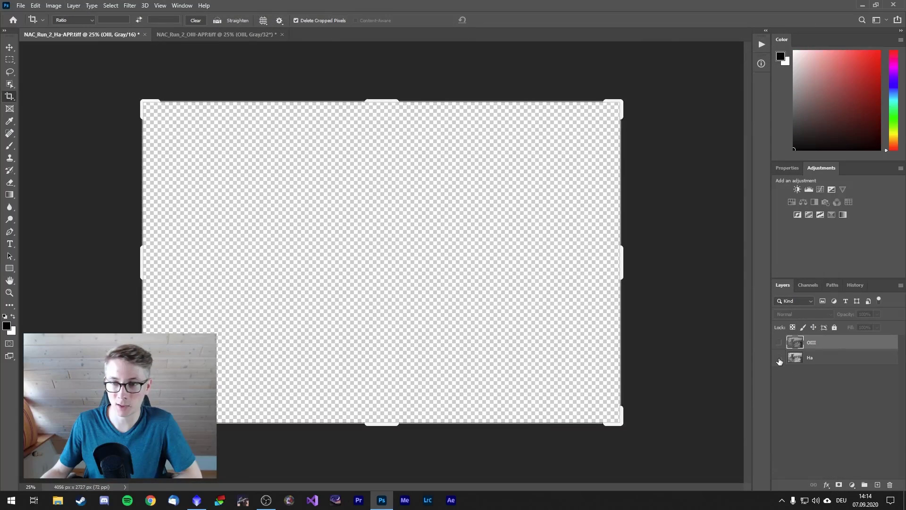
pyautogui.click(779, 357)
pyautogui.click(810, 359)
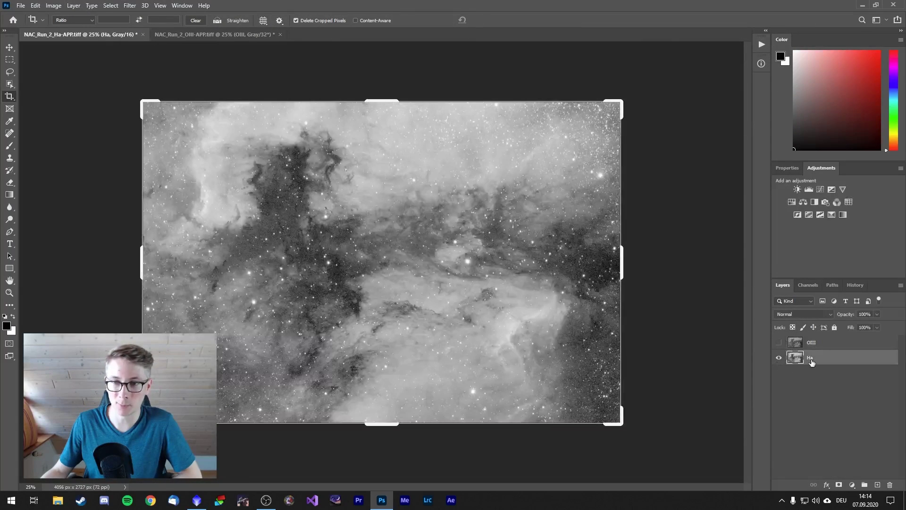
pyautogui.click(130, 5)
pyautogui.click(160, 71)
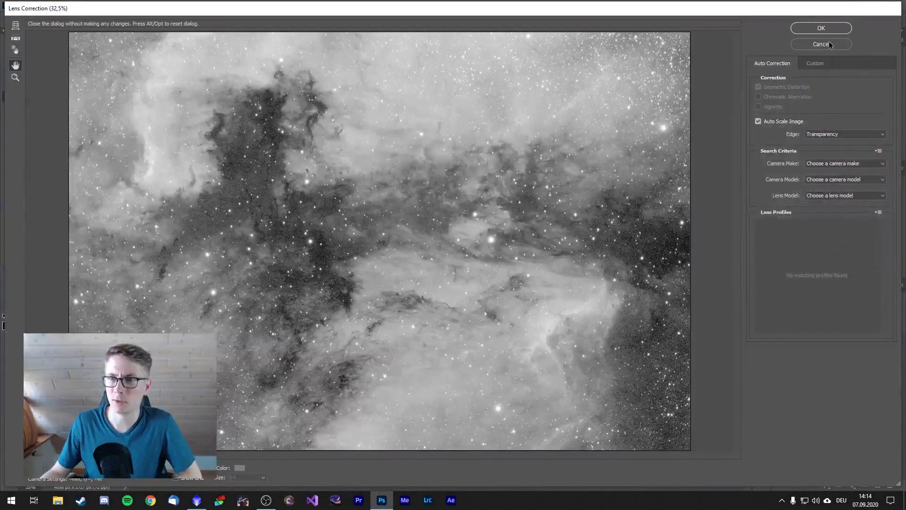
pyautogui.click(812, 33)
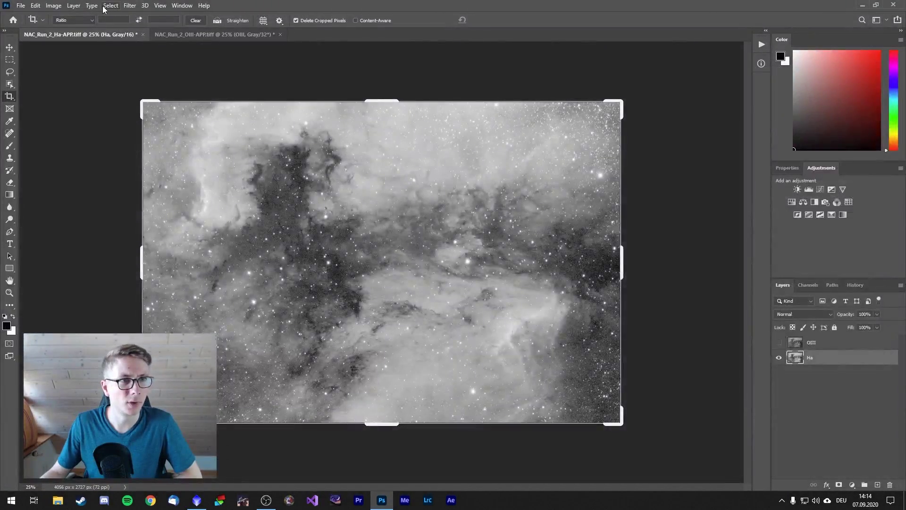
# - Apply the Camera Raw filter to the Ha layer with Noise Reduction set to 100
pyautogui.click(55, 6)
pyautogui.moveTo(130, 5)
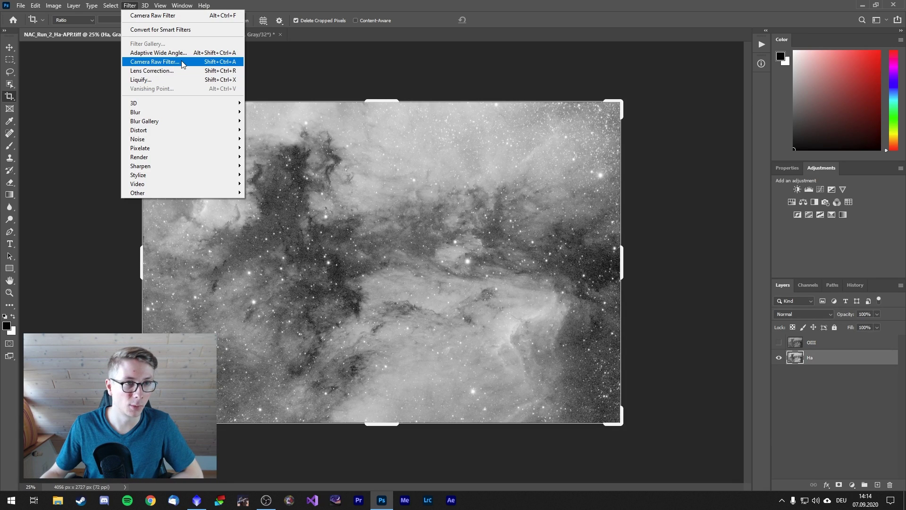
pyautogui.press('Escape')
pyautogui.hotkey('ctrl', 'shift', 'a')
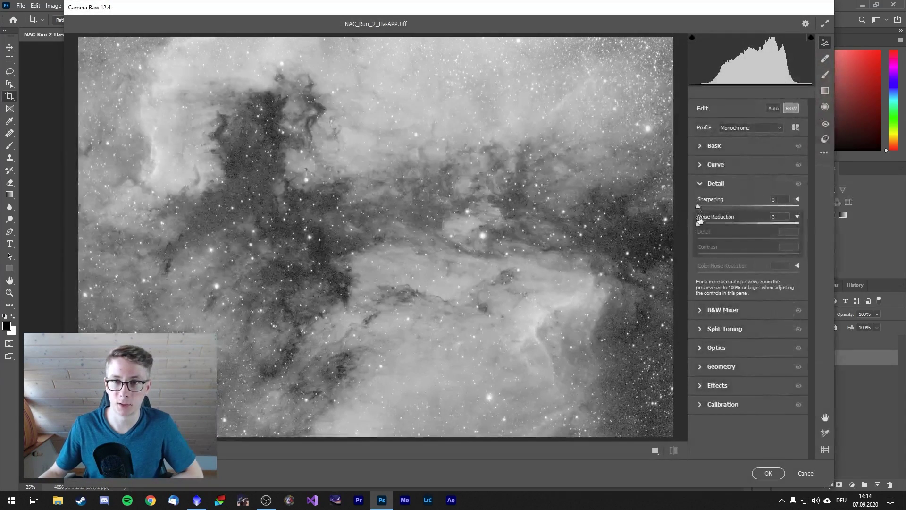
pyautogui.moveTo(698, 222); pyautogui.dragTo(848, 227)
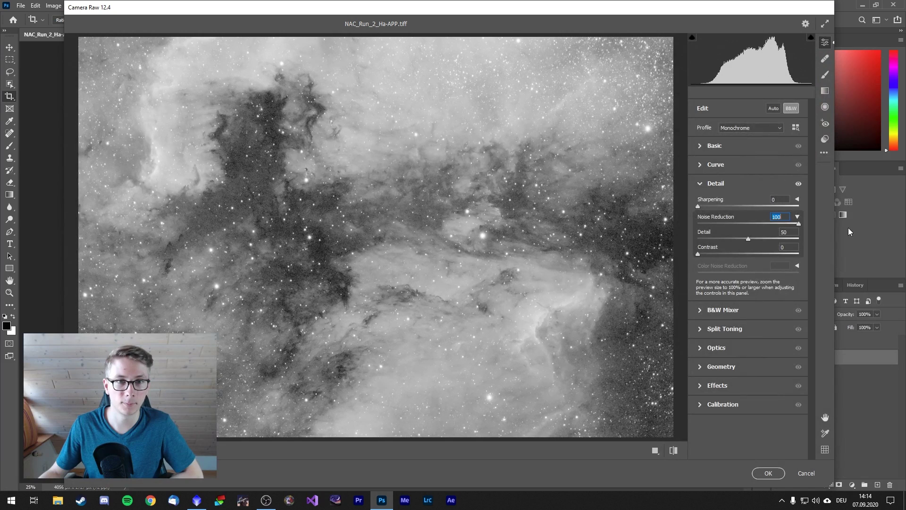
pyautogui.click(765, 473)
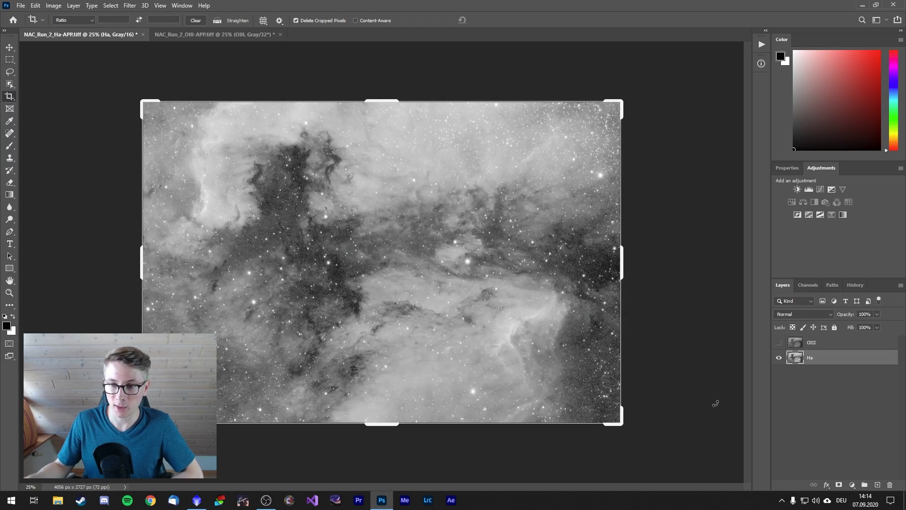
# - Show and select the OIII layer, start a Save As, and choose the HOO Tutorial folder in APP Projects on AstroSSD (E:)
pyautogui.click(779, 343)
pyautogui.click(811, 343)
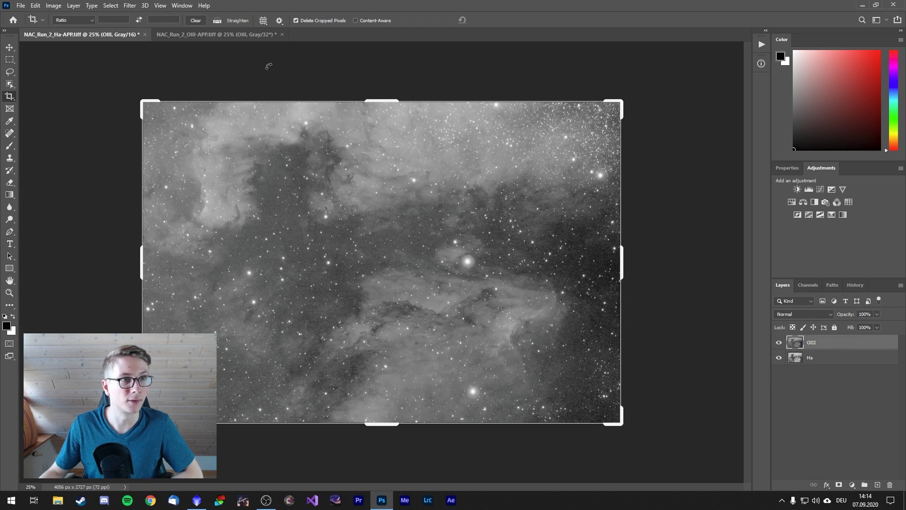
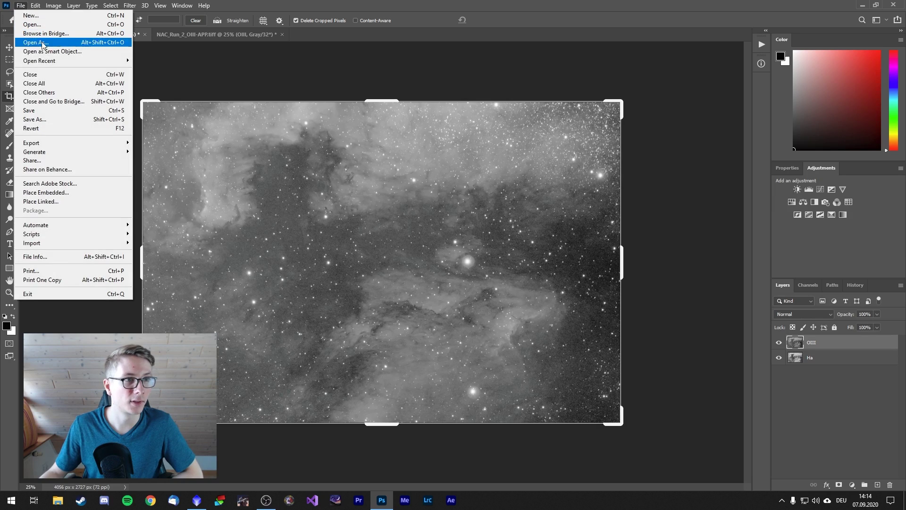
pyautogui.click(53, 121)
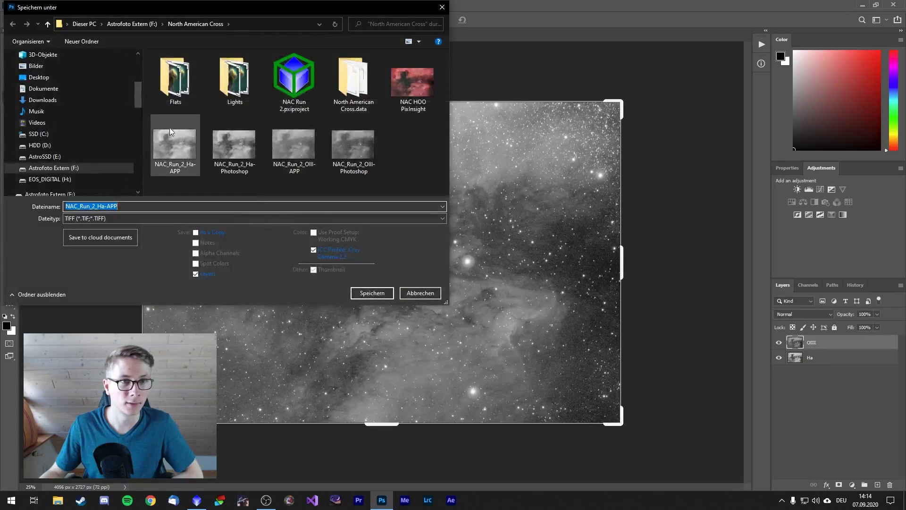
pyautogui.scroll(2, 49, 144)
pyautogui.scroll(2, 54, 137)
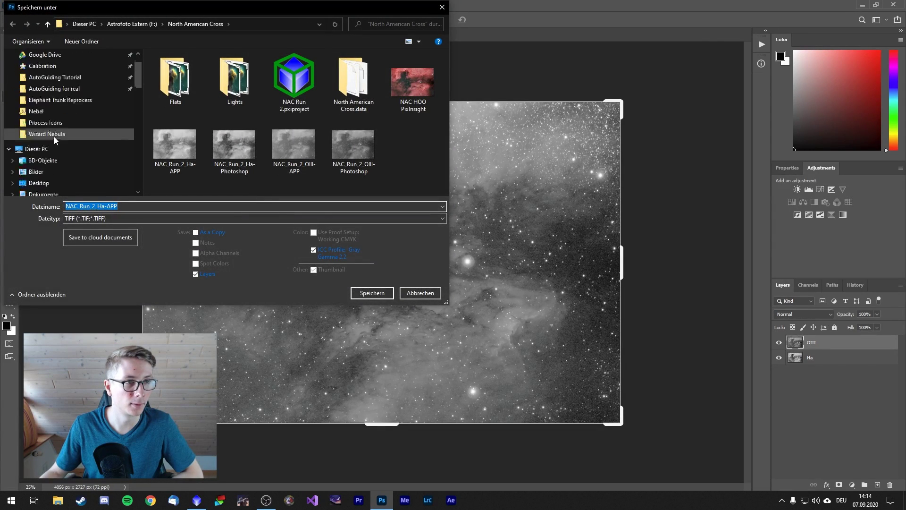
pyautogui.scroll(-5, 84, 143)
pyautogui.click(61, 101)
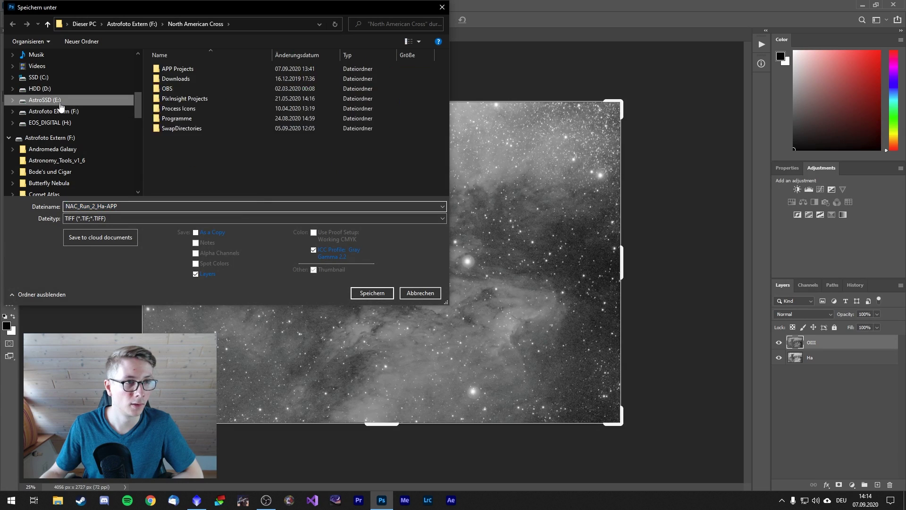
pyautogui.doubleClick(199, 69)
pyautogui.doubleClick(200, 89)
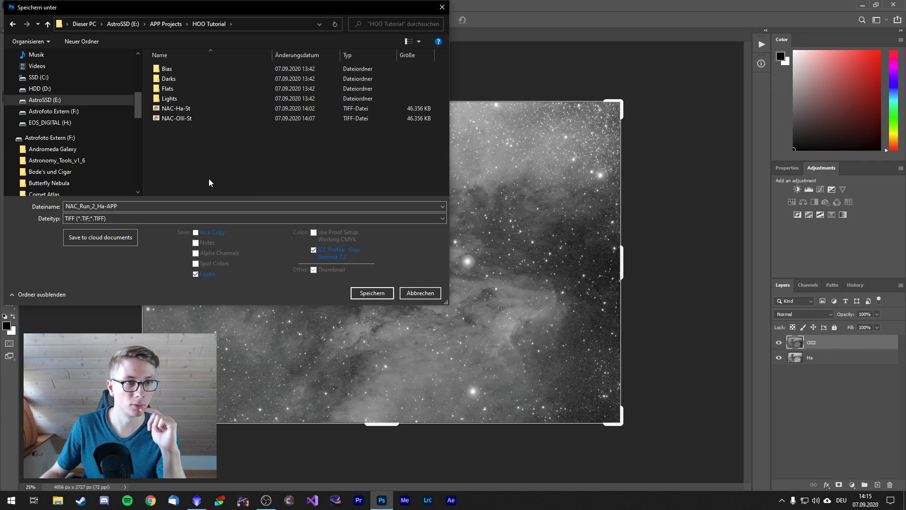
# - Save the visible OIII image as a TIFF named NAC-OIII-St-Ph, with no image compression and RLE layer compression
pyautogui.doubleClick(96, 208)
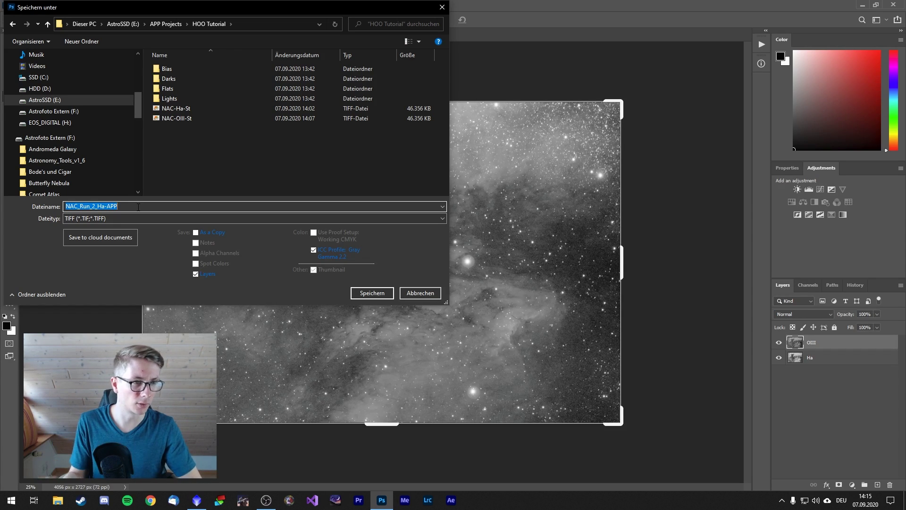
pyautogui.click(139, 207)
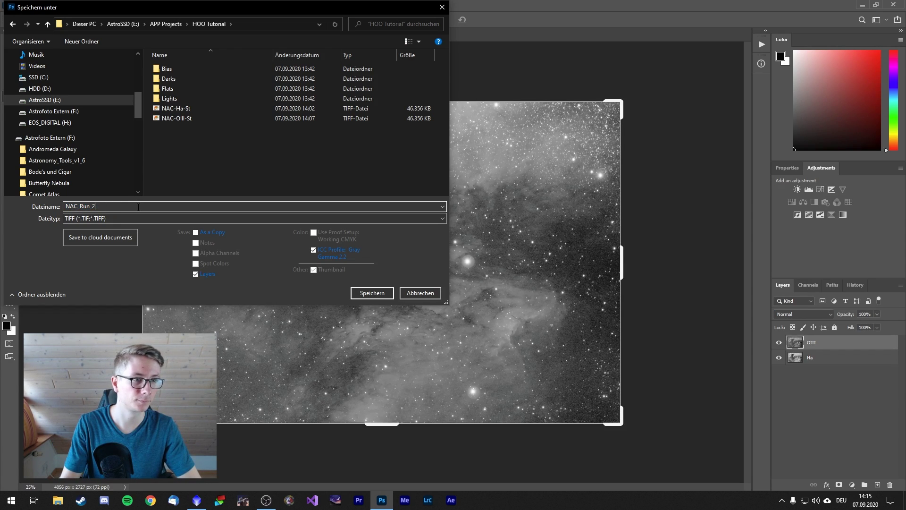
pyautogui.press('BackSpace')
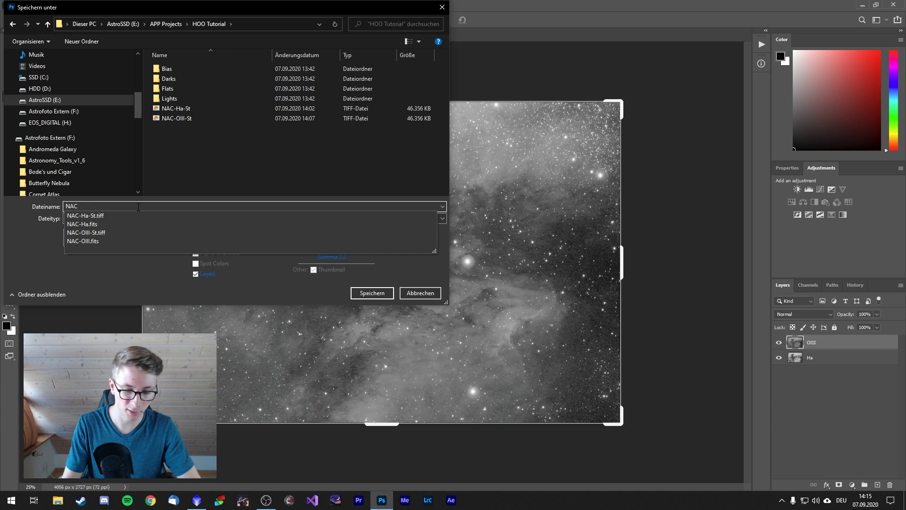
pyautogui.write('-OIII-St-Ph')
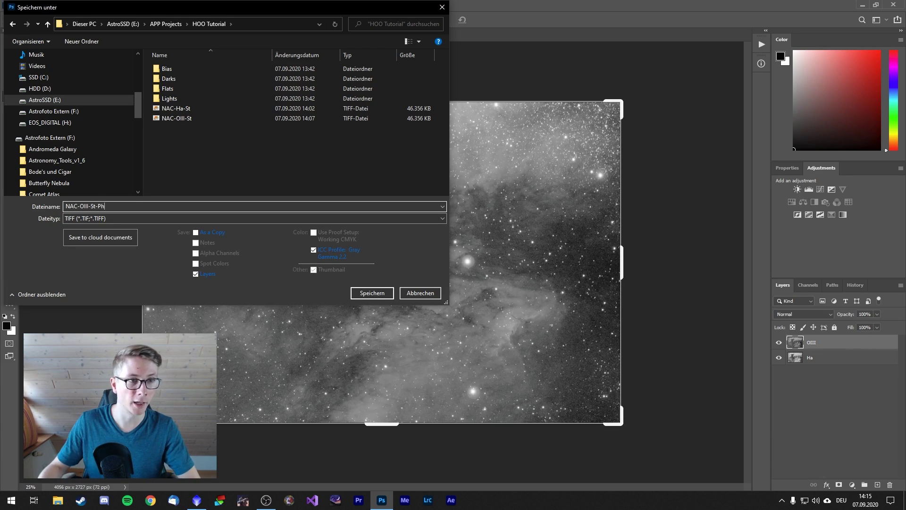
pyautogui.click(378, 292)
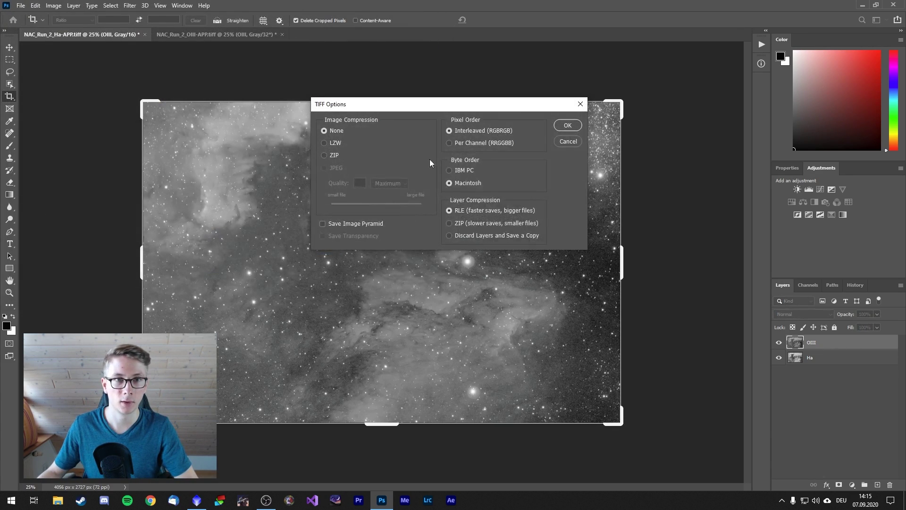
pyautogui.click(566, 124)
pyautogui.click(409, 188)
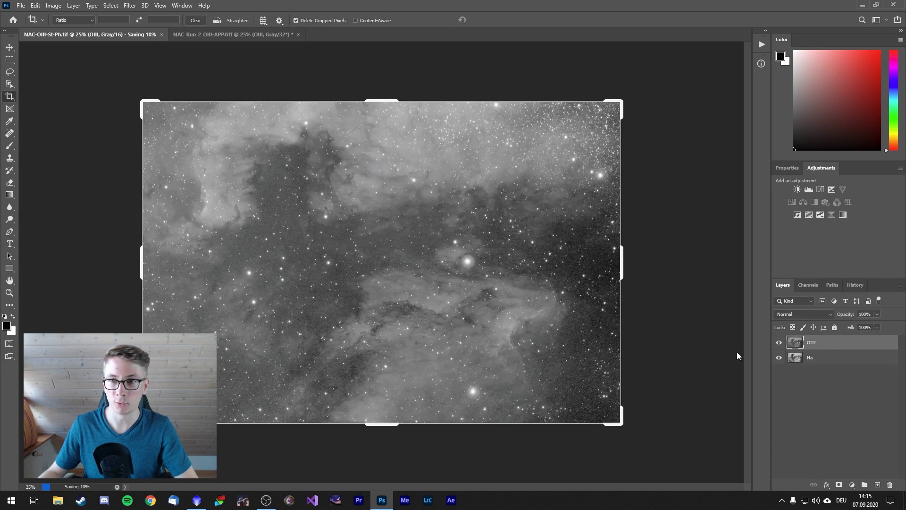
# - Hide the OIII layer and save the visible Ha image as a TIFF named NAC-Ha-St-Ph in the same folder
pyautogui.click(780, 343)
pyautogui.click(21, 6)
pyautogui.click(28, 118)
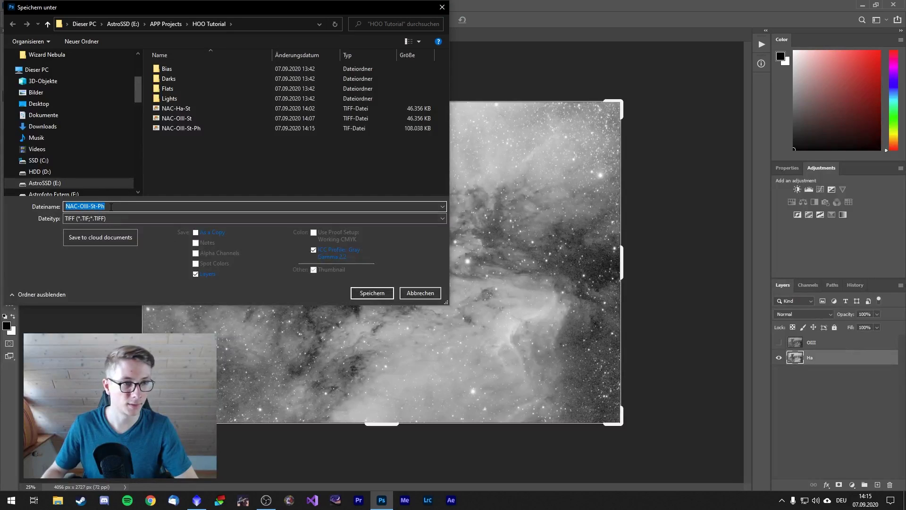
pyautogui.press('Home')
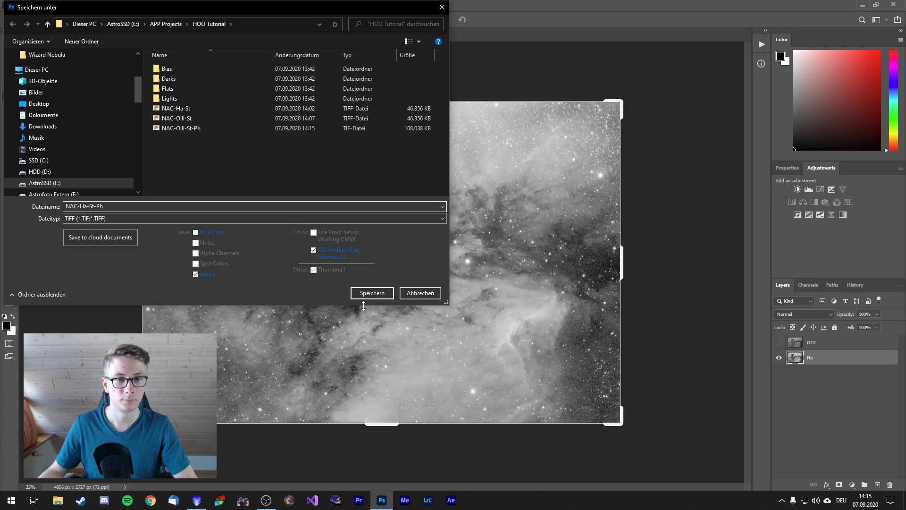
pyautogui.click(368, 292)
pyautogui.click(570, 124)
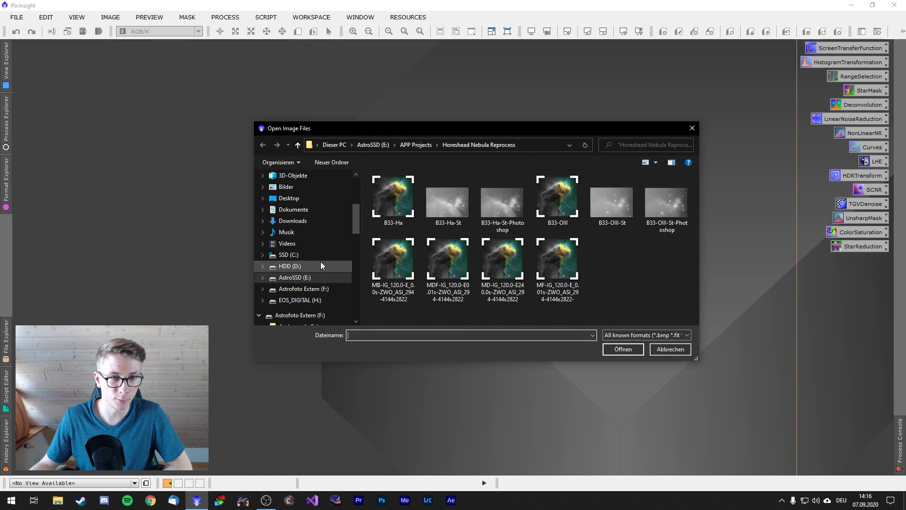
# - In PixInsight's file-opening dialog, browse to the HOO Tutorial folder in APP Projects on AstroSSD (E:)
pyautogui.click(304, 278)
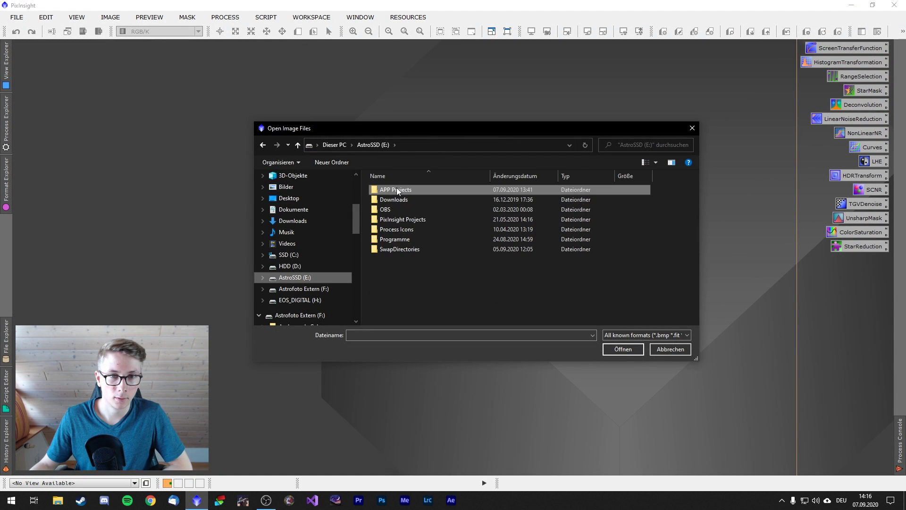
pyautogui.doubleClick(397, 189)
pyautogui.doubleClick(396, 188)
pyautogui.hotkey('alt', 'Left')
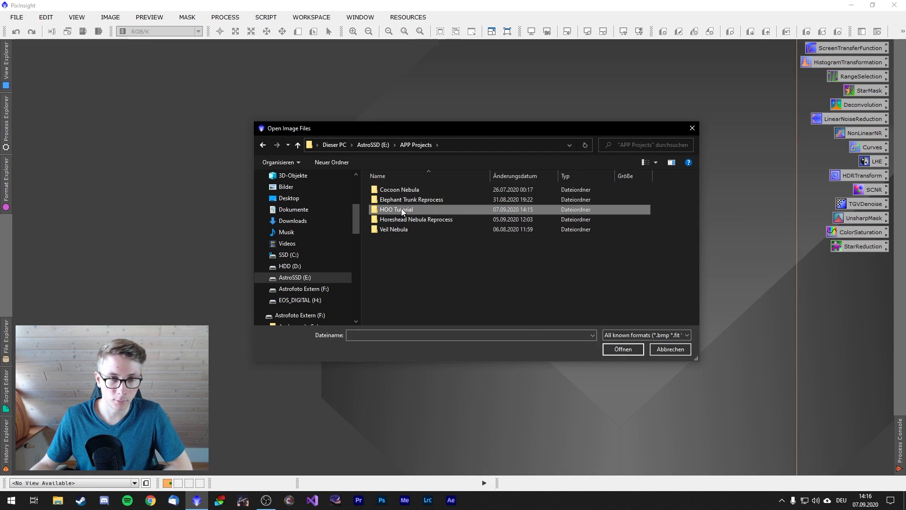
pyautogui.doubleClick(401, 209)
# - Open NAC-Ha-St-Ph and NAC-OIII-St-Ph together and place the OIII image beside the Ha image
pyautogui.click(427, 288)
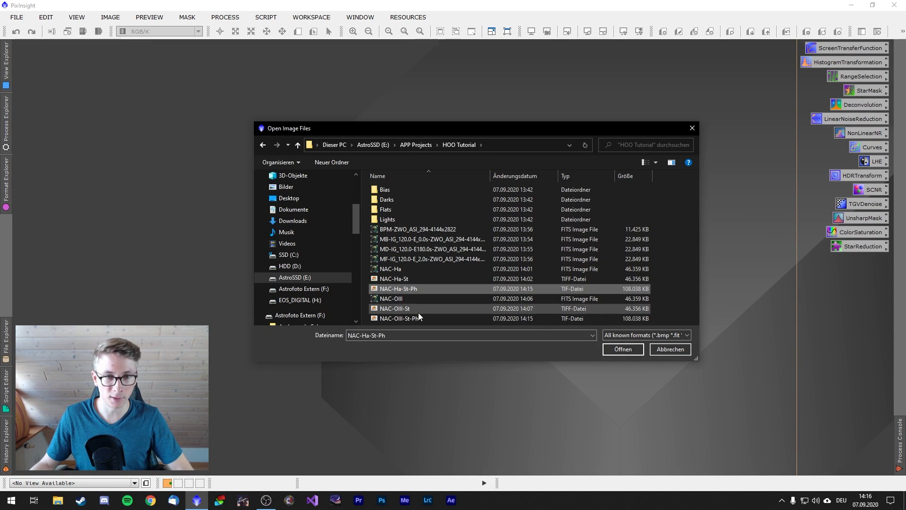
pyautogui.keyDown('ctrl'); pyautogui.click(418, 309); pyautogui.keyUp('ctrl')
pyautogui.keyDown('ctrl'); pyautogui.click(418, 318); pyautogui.keyUp('ctrl')
pyautogui.click(623, 349)
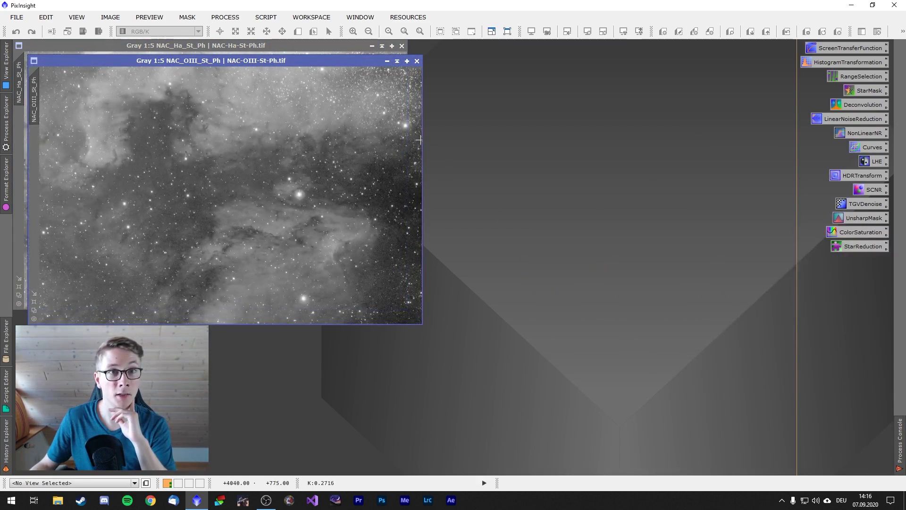
pyautogui.moveTo(268, 60); pyautogui.dragTo(649, 47)
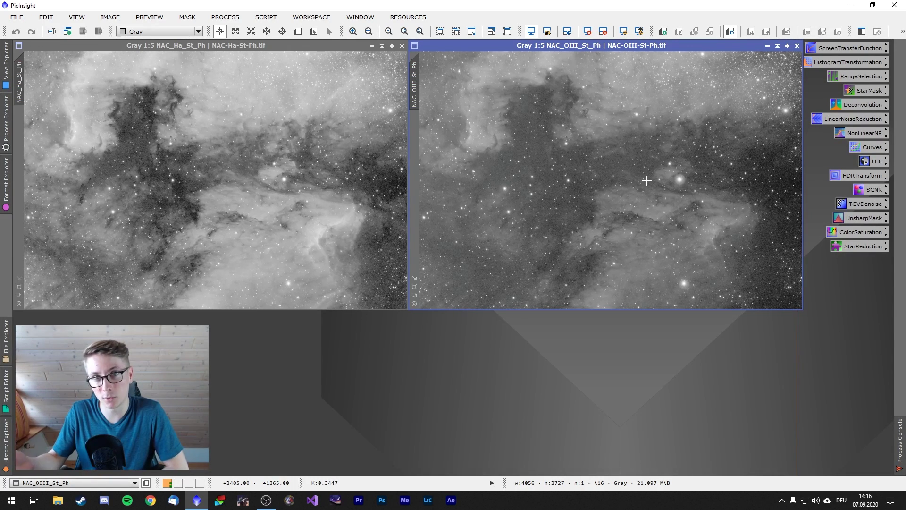
# - Start PixelMath with separate expressions for each colour channel instead of a single RGB/K expression, and open its Expression Editor
pyautogui.click(226, 18)
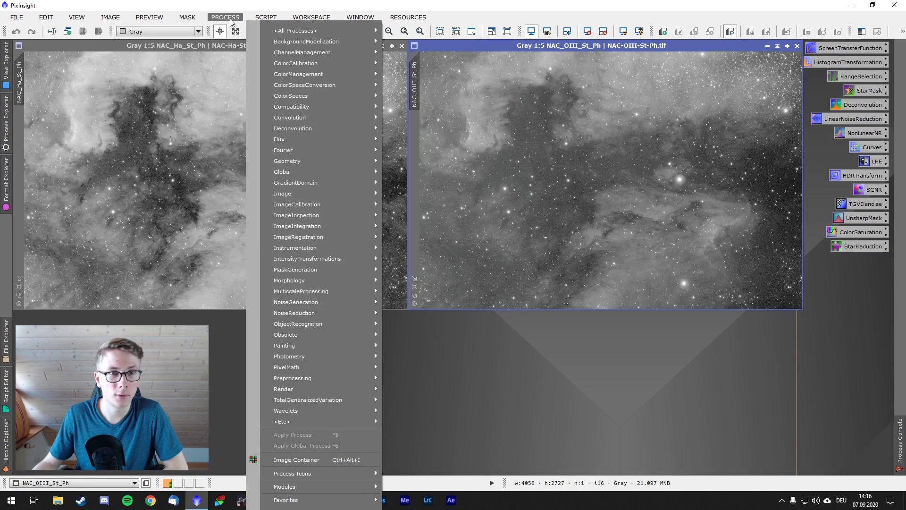
pyautogui.moveTo(314, 32)
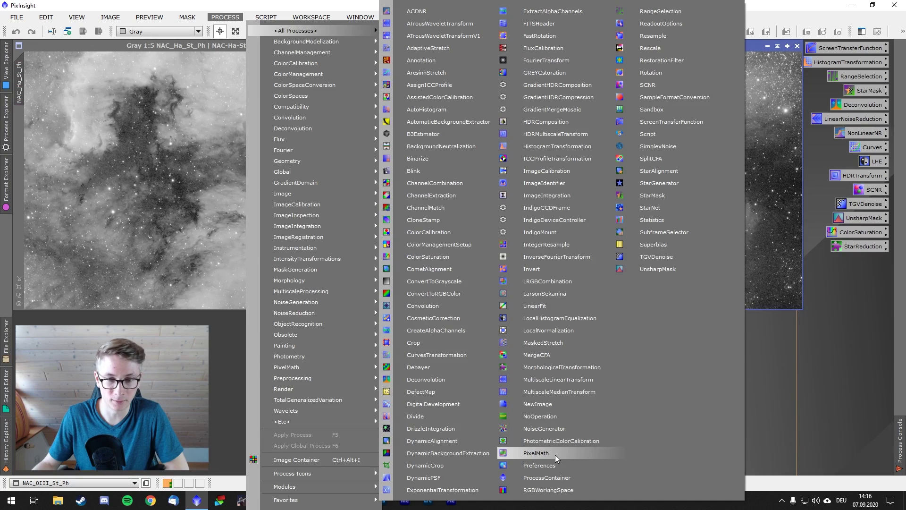
pyautogui.click(536, 454)
pyautogui.moveTo(539, 234); pyautogui.dragTo(375, 126)
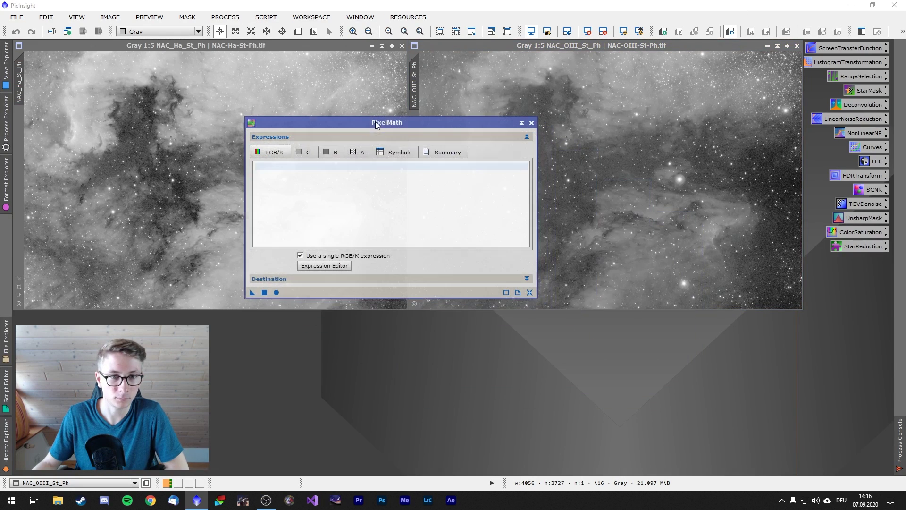
pyautogui.click(300, 256)
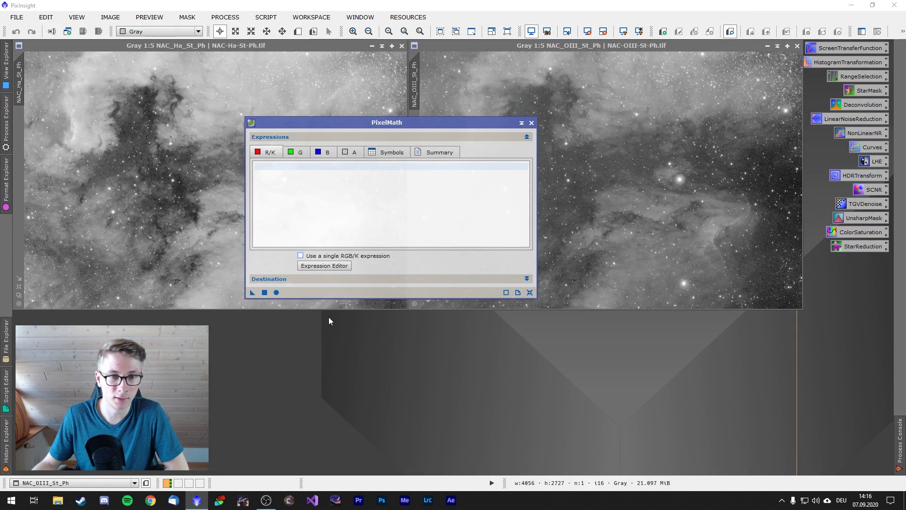
pyautogui.click(330, 267)
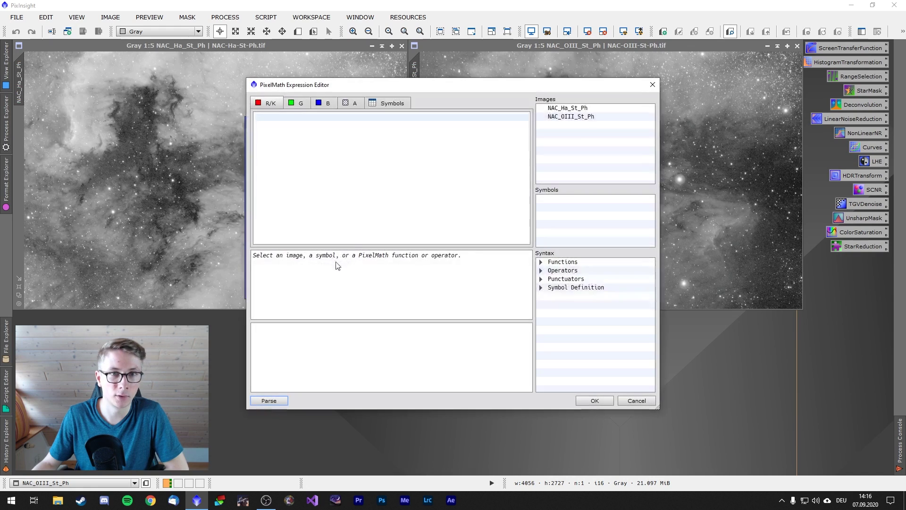
# - Assign NAC_Ha_St_Ph to the red channel and NAC_OIII_St_Ph to both green and blue, then accept the expressions
pyautogui.doubleClick(566, 108)
pyautogui.click(298, 104)
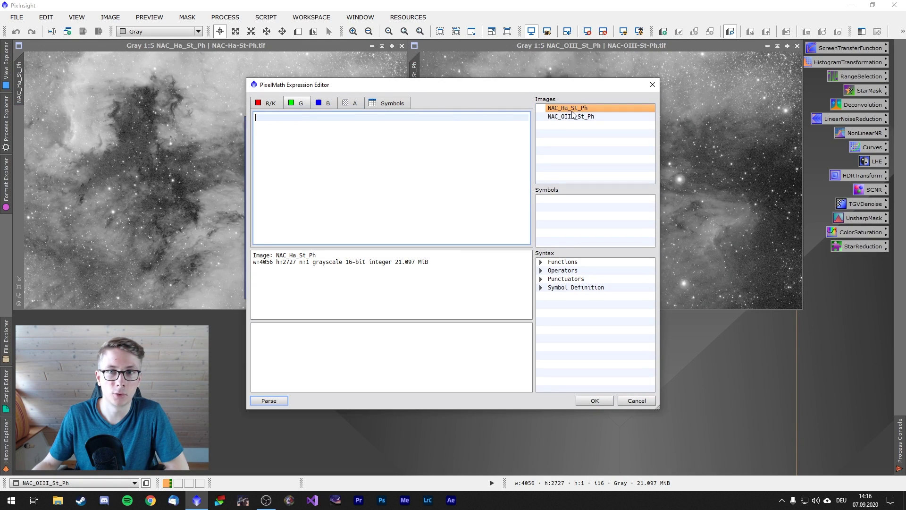
pyautogui.doubleClick(572, 116)
pyautogui.click(325, 103)
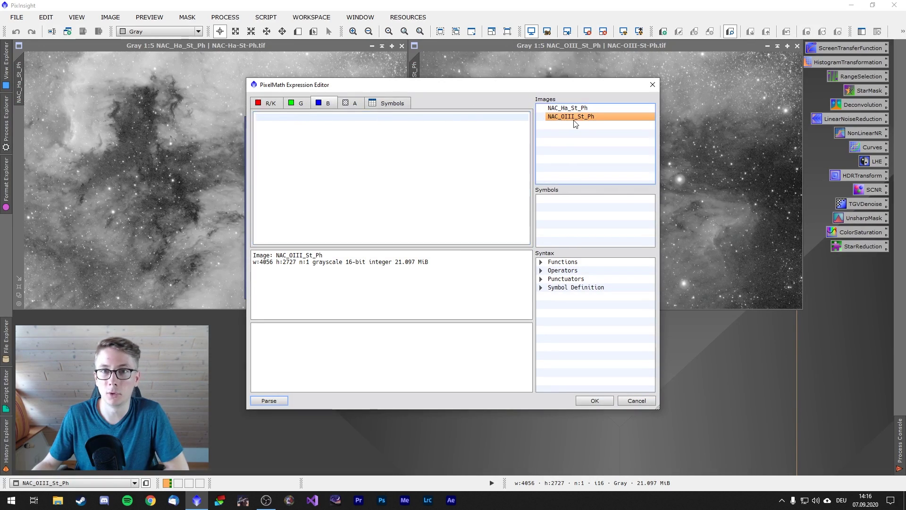
pyautogui.doubleClick(565, 118)
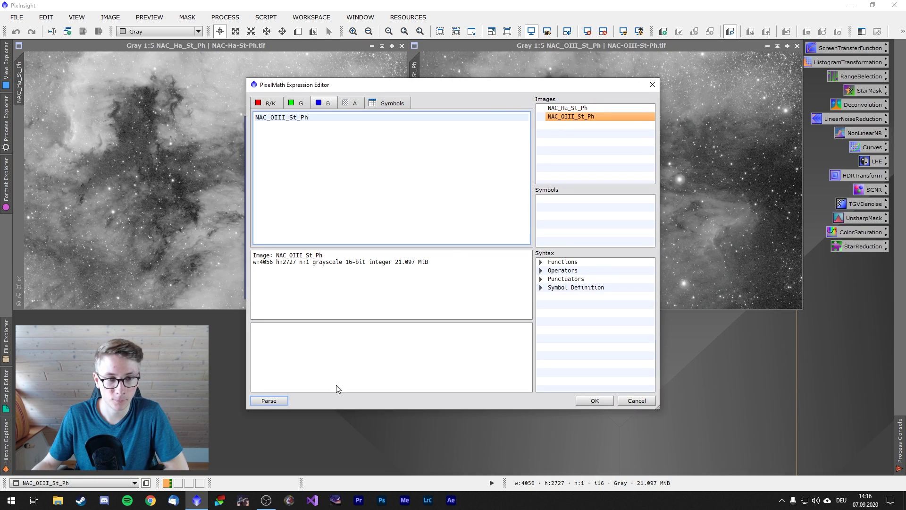
pyautogui.click(597, 400)
# - Set PixelMath to create a new image in RGB Color, apply it globally, and close the process window
pyautogui.click(288, 280)
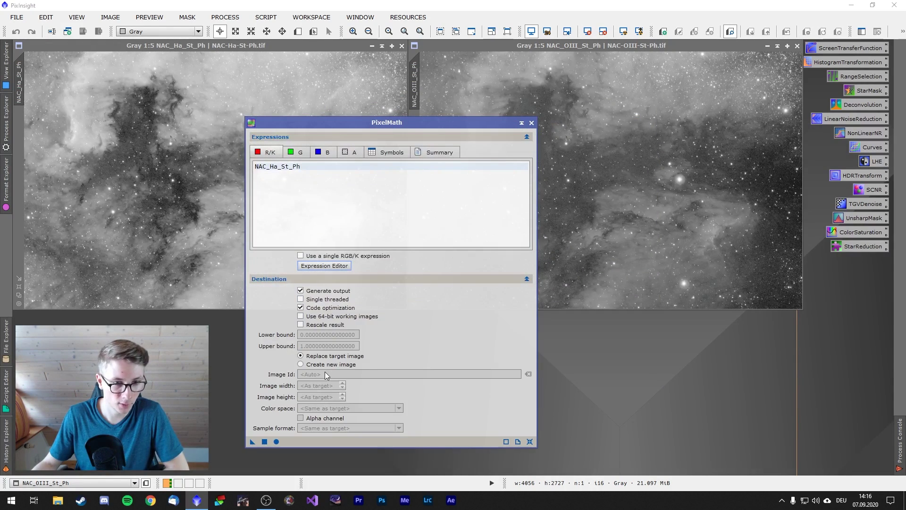
pyautogui.click(317, 365)
pyautogui.click(356, 409)
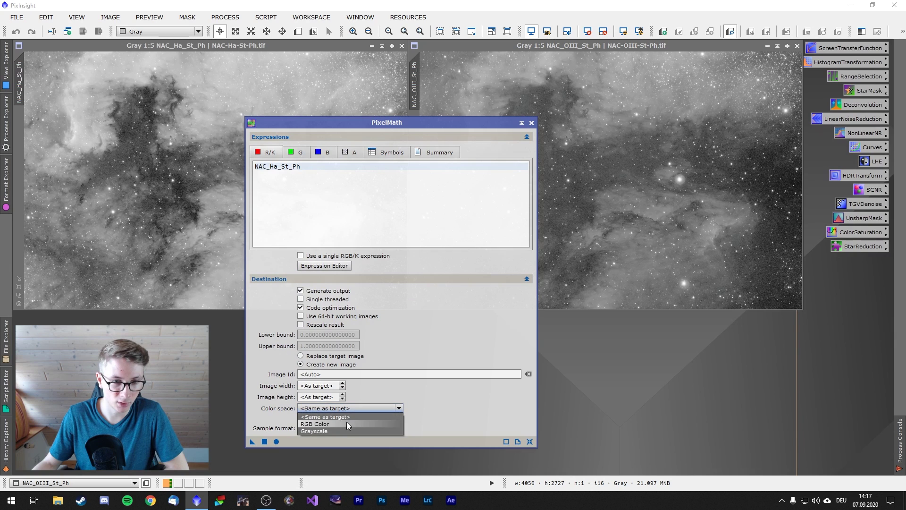
pyautogui.click(346, 424)
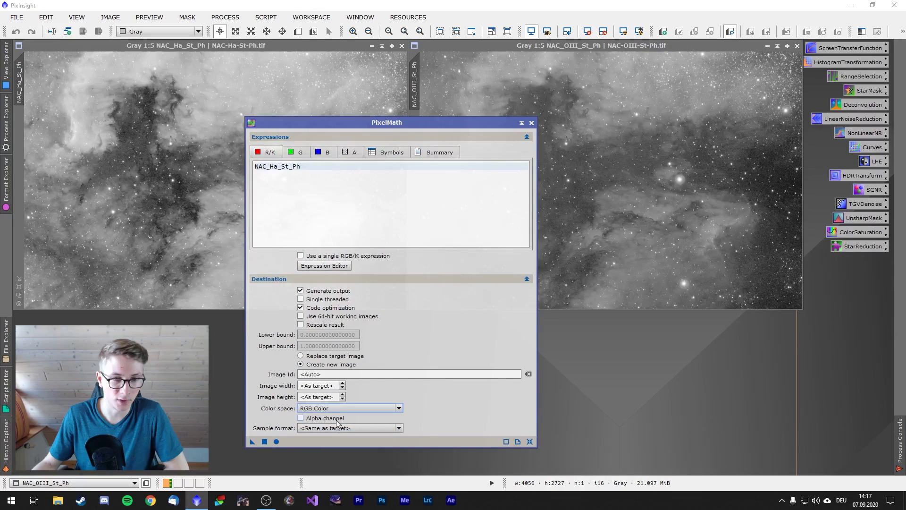
pyautogui.click(264, 442)
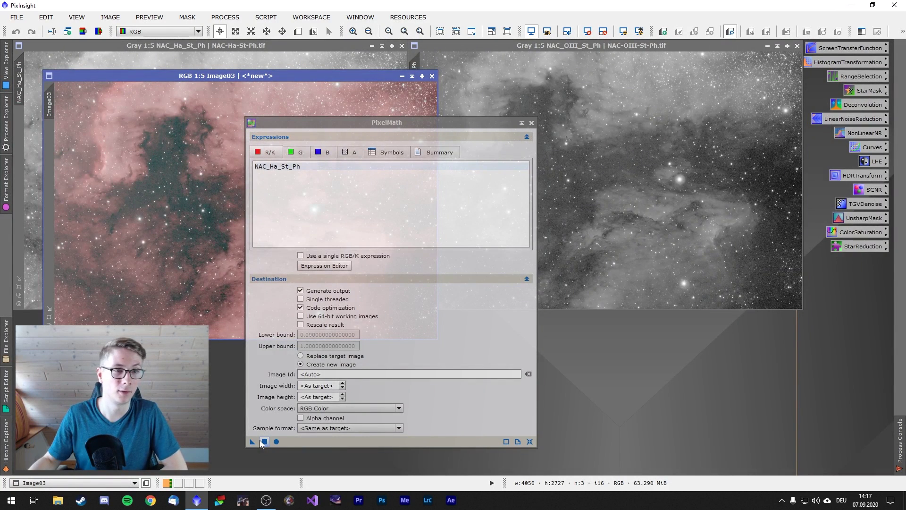
pyautogui.moveTo(379, 125); pyautogui.dragTo(610, 98)
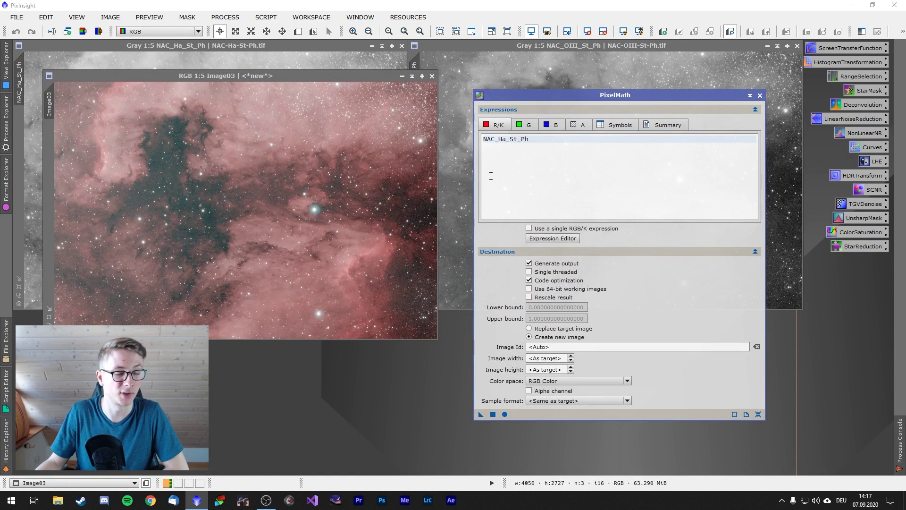
pyautogui.click(760, 96)
# - Reduce the grayscale OIII and Ha images to icons and stack them on the empty workspace beside the new colour image
pyautogui.moveTo(323, 75); pyautogui.dragTo(379, 69)
pyautogui.click(768, 46)
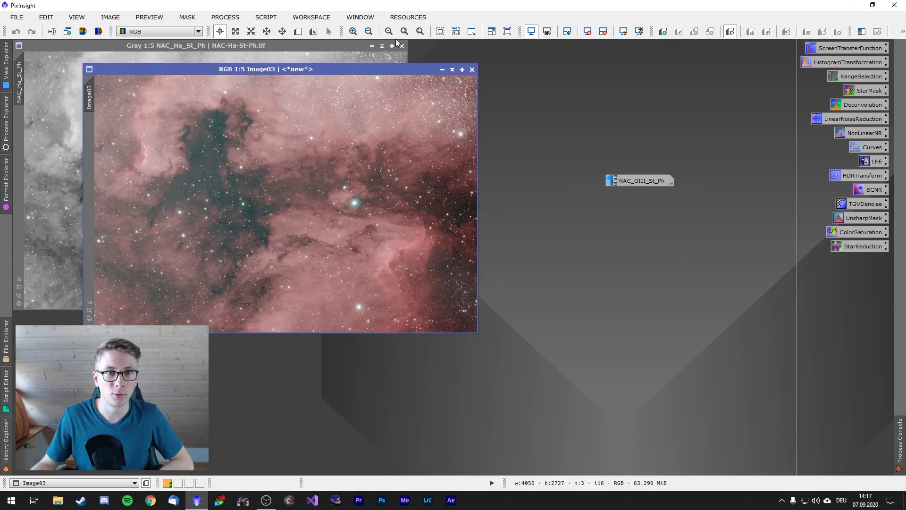
pyautogui.click(372, 45)
pyautogui.moveTo(243, 180); pyautogui.dragTo(618, 57)
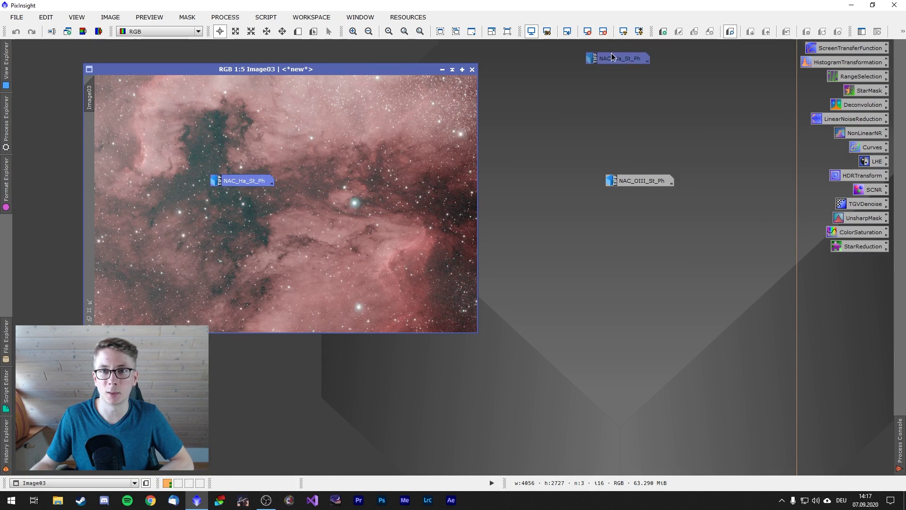
pyautogui.moveTo(621, 178); pyautogui.dragTo(601, 70)
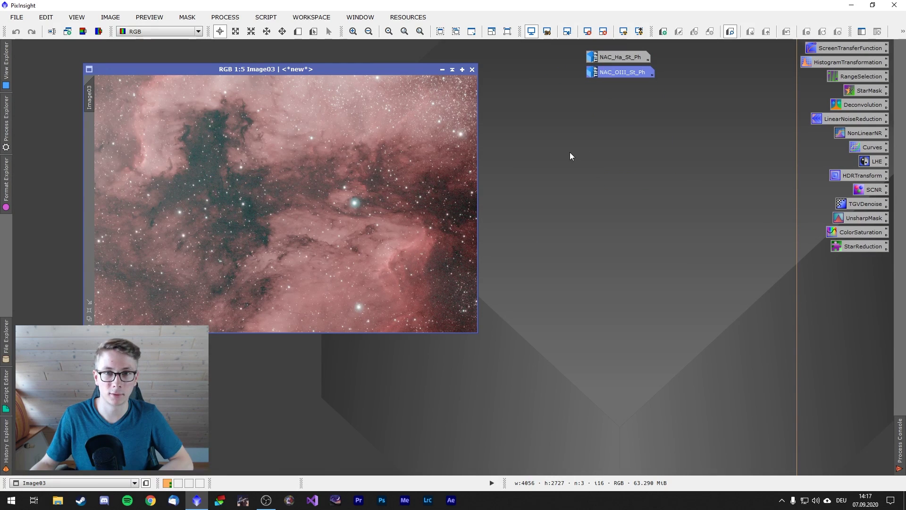
# - Open North American Cross Reprocess from the Nebel folder under Google Drive, Astrofotografie
pyautogui.doubleClick(571, 154)
pyautogui.scroll(5, 303, 249)
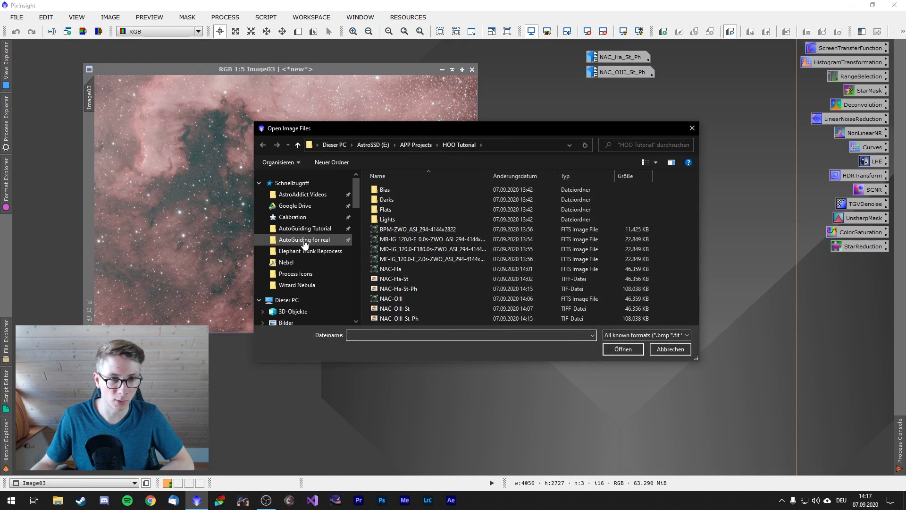
pyautogui.click(295, 206)
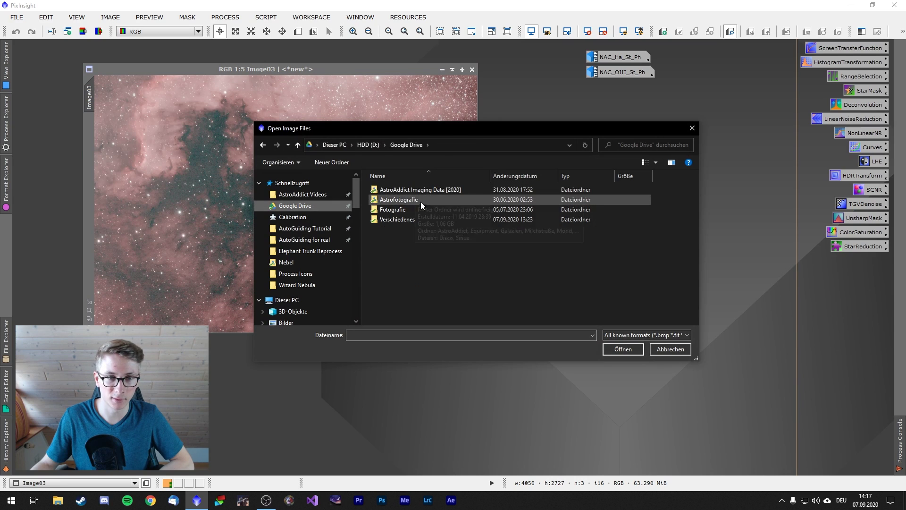
pyautogui.doubleClick(425, 201)
pyautogui.doubleClick(403, 239)
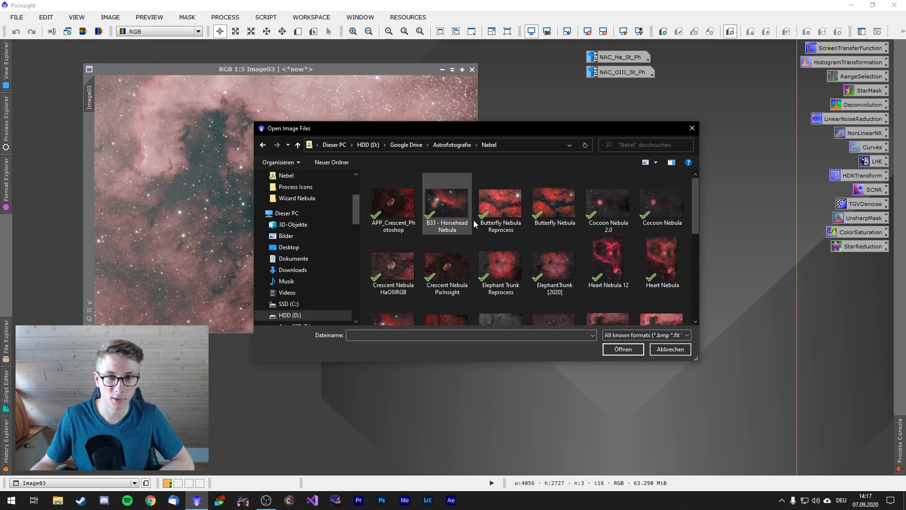
pyautogui.scroll(-1, 568, 245)
pyautogui.click(661, 293)
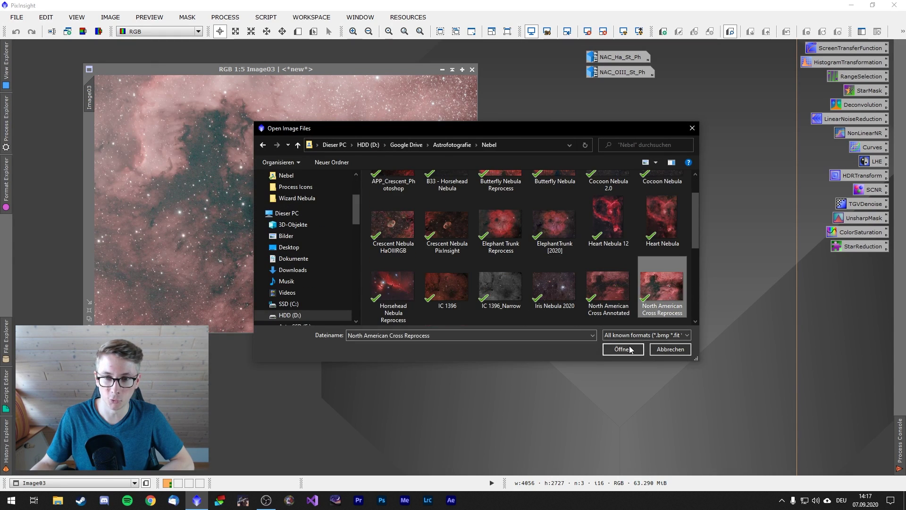
pyautogui.click(626, 349)
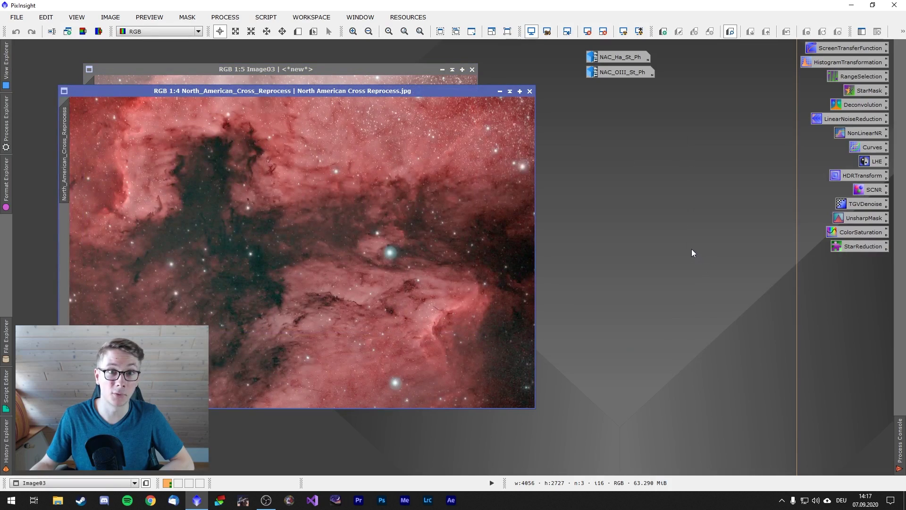
# - Place the new HOO image and the reprocessed reference image side by side, and move both grayscale image icons off them
pyautogui.moveTo(361, 92); pyautogui.dragTo(690, 102)
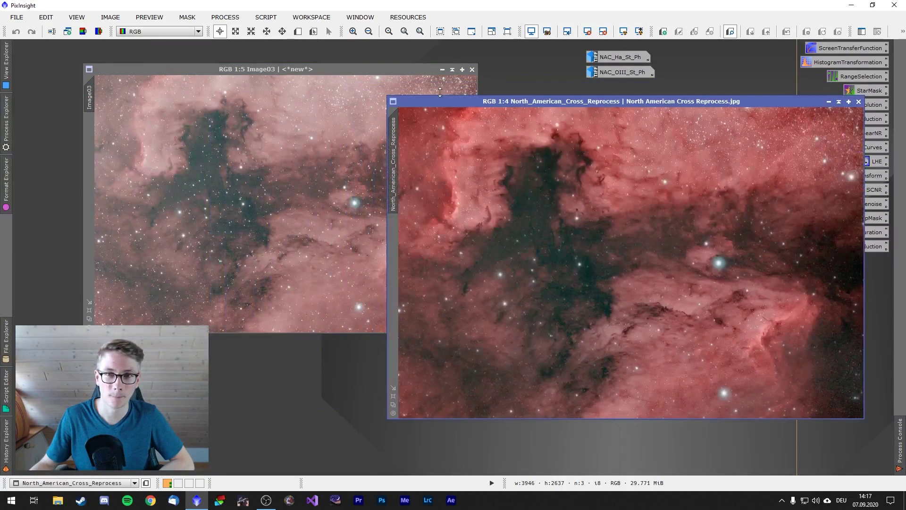
pyautogui.moveTo(329, 69); pyautogui.dragTo(260, 45)
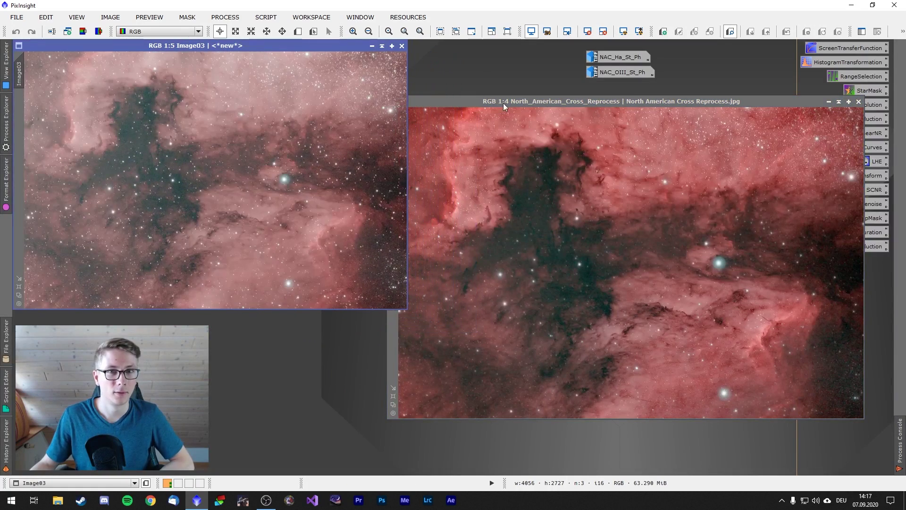
pyautogui.moveTo(549, 101); pyautogui.dragTo(516, 47)
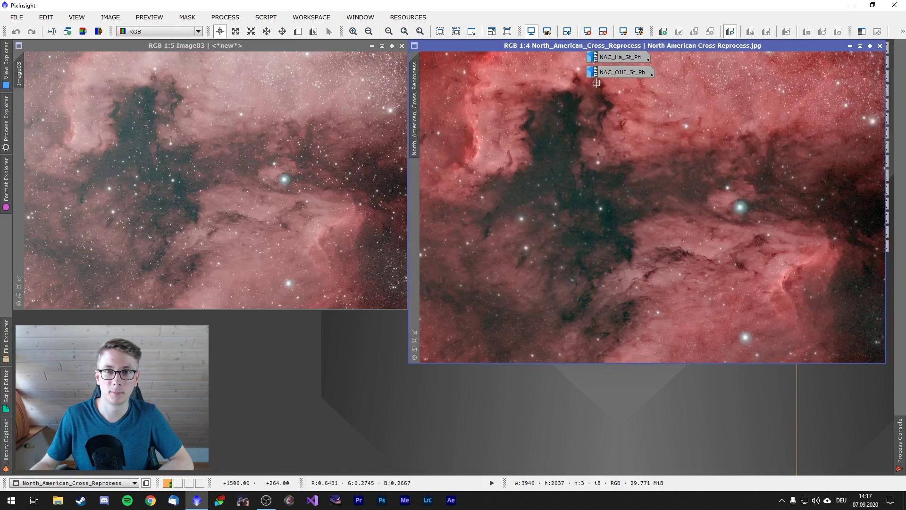
pyautogui.moveTo(614, 54); pyautogui.dragTo(66, 326)
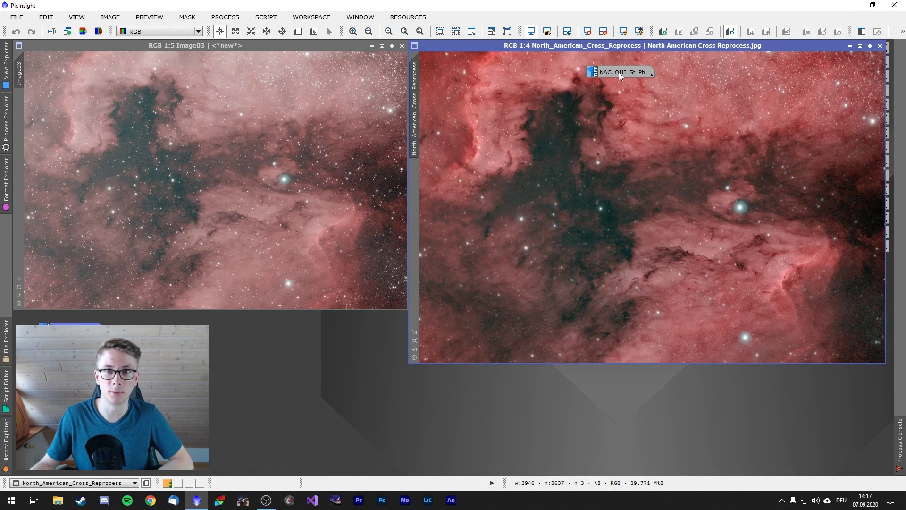
pyautogui.moveTo(620, 72); pyautogui.dragTo(65, 331)
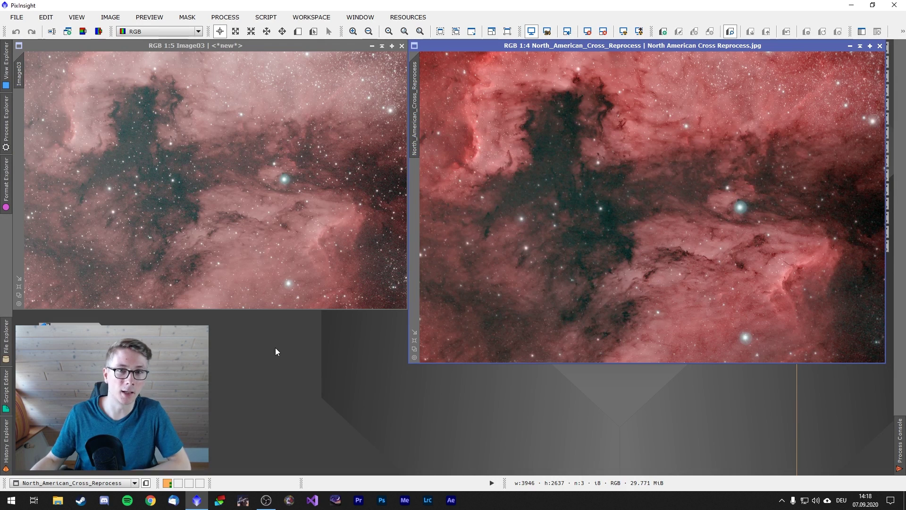
# - Examine the dark nebula area of the reprocessed image at high magnification for noise
pyautogui.scroll(3, 603, 190)
pyautogui.scroll(1, 602, 190)
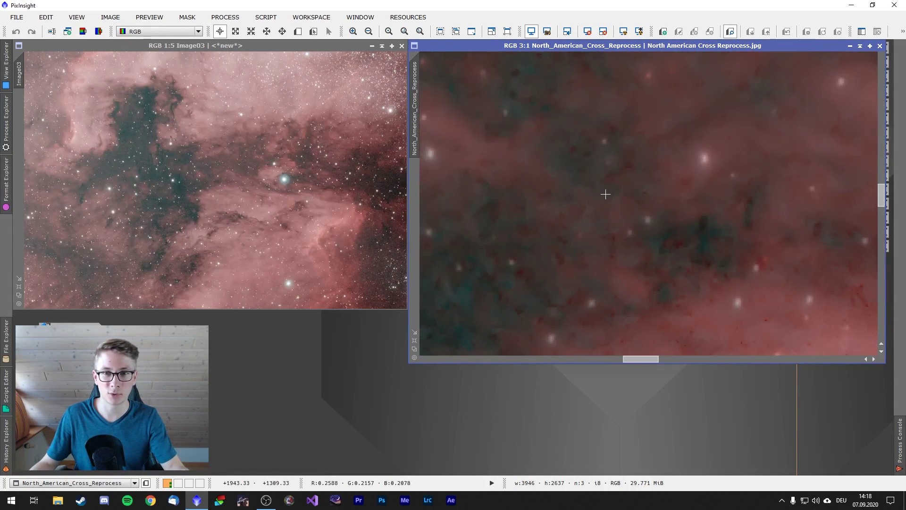
pyautogui.moveTo(632, 360); pyautogui.dragTo(572, 360)
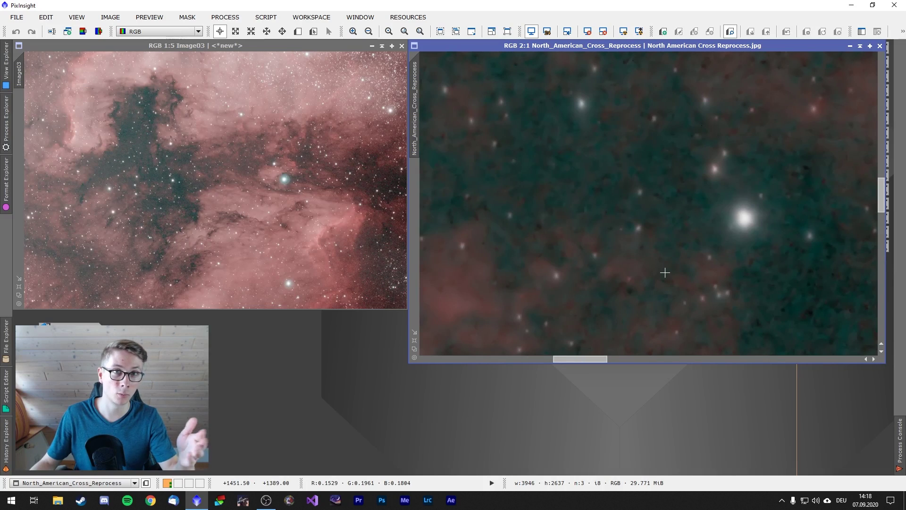
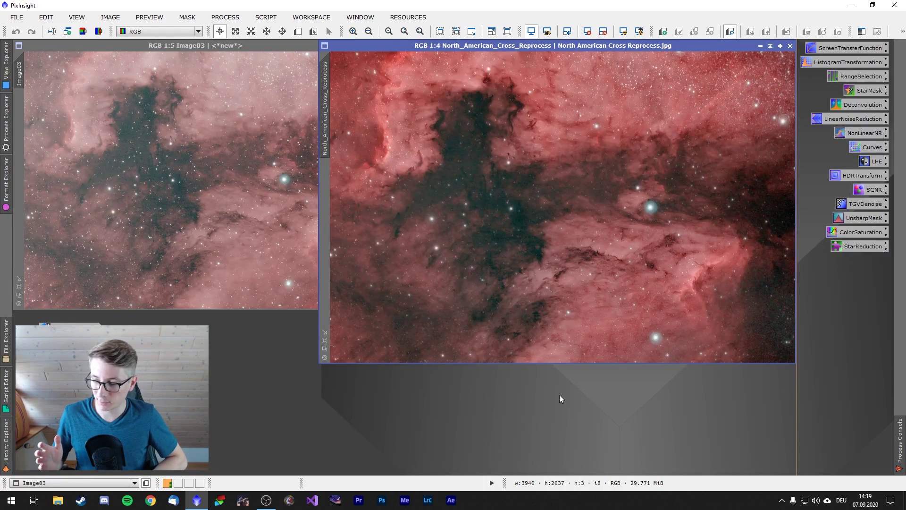
pyautogui.hotkey('ctrl', 'o')
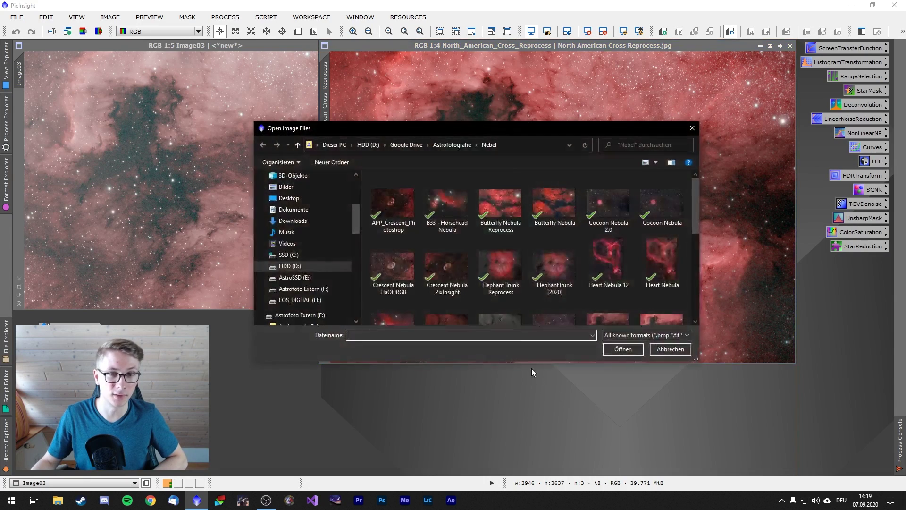
pyautogui.scroll(-1, 599, 257)
pyautogui.click(607, 272)
pyautogui.click(623, 349)
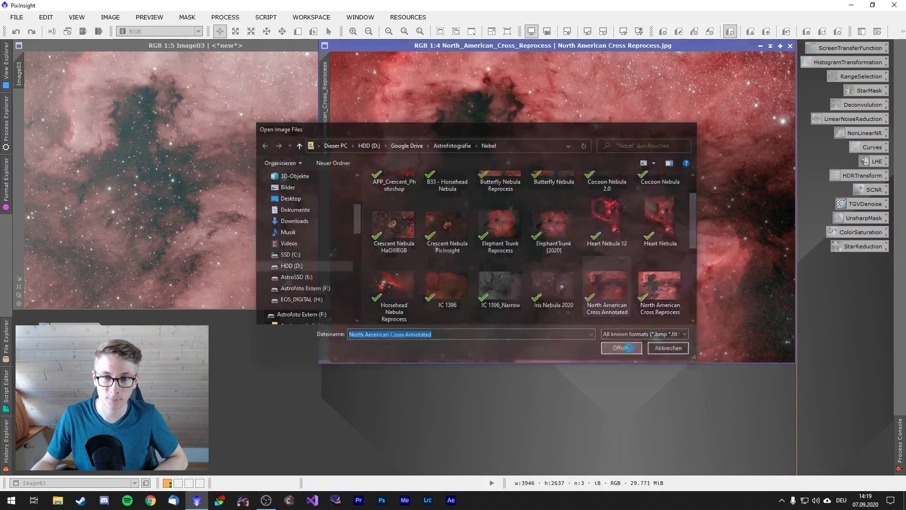
pyautogui.click(461, 106)
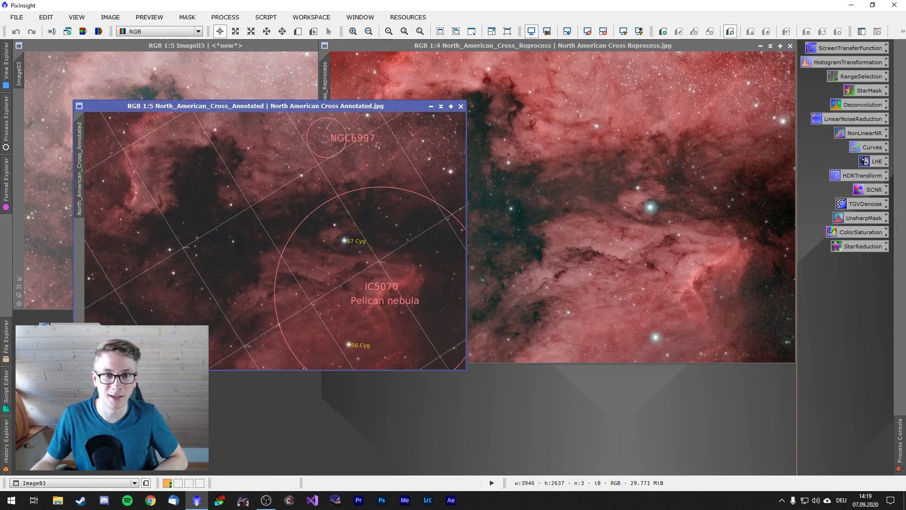
# - Open North American Cross from the Nebel folder and place it beside the reprocessed image
pyautogui.hotkey('ctrl', 'o')
pyautogui.scroll(-3, 546, 288)
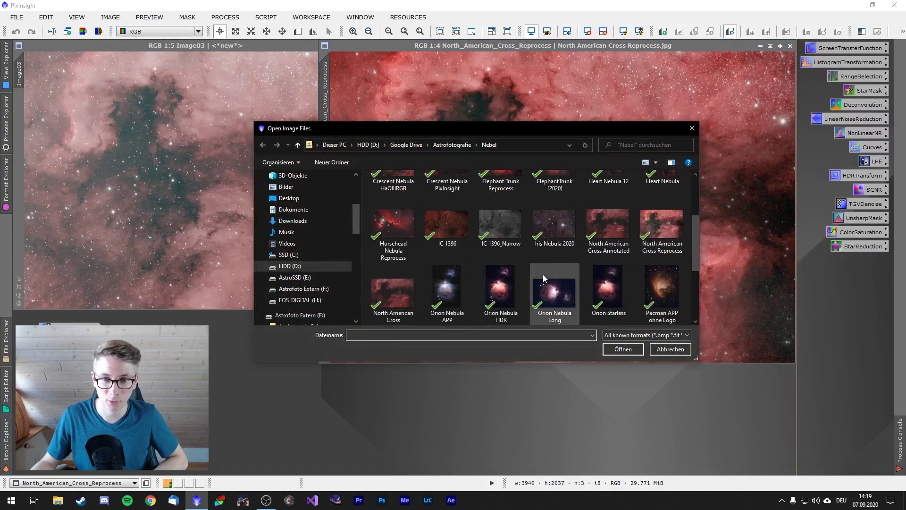
pyautogui.click(394, 290)
pyautogui.click(623, 349)
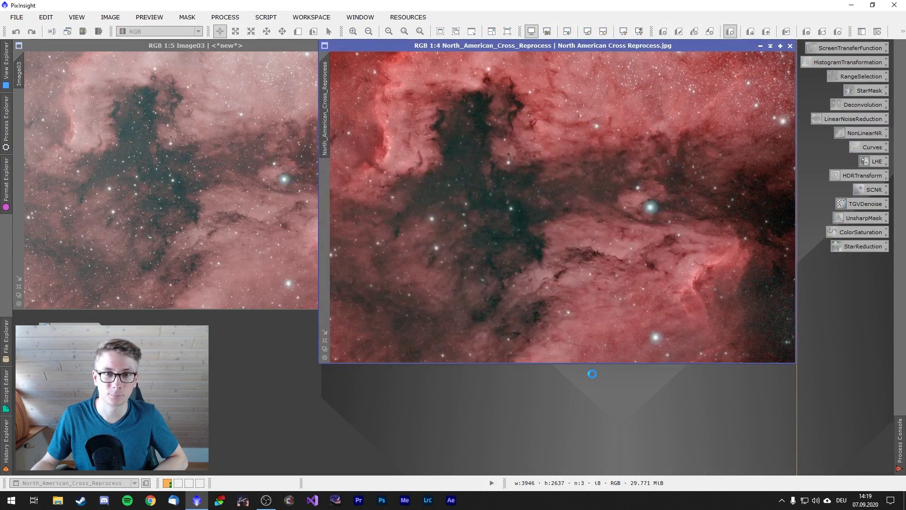
pyautogui.moveTo(439, 46); pyautogui.dragTo(527, 103)
pyautogui.moveTo(336, 119); pyautogui.dragTo(261, 90)
pyautogui.moveTo(534, 92); pyautogui.dragTo(538, 94)
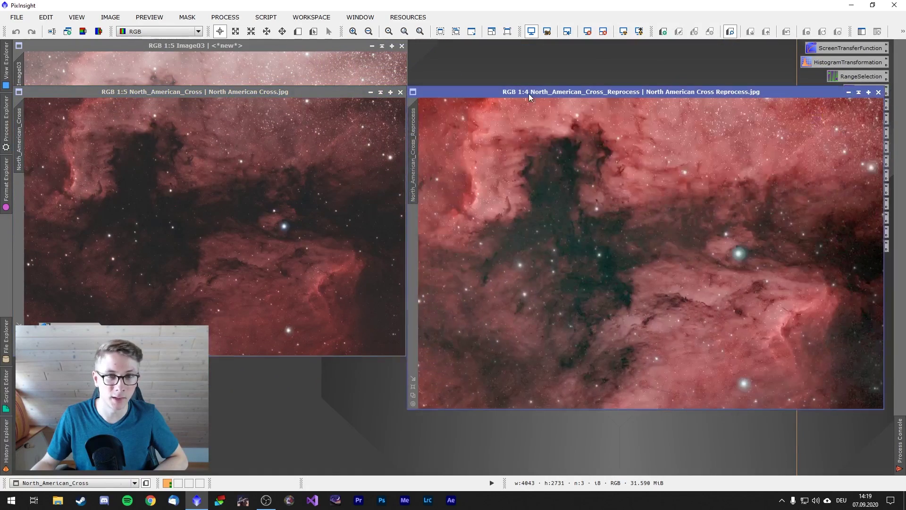
# - Show the reprocessed image at 1:5, shrink its window to fit, and realign it beside the North American Cross image
pyautogui.moveTo(884, 409); pyautogui.dragTo(884, 387)
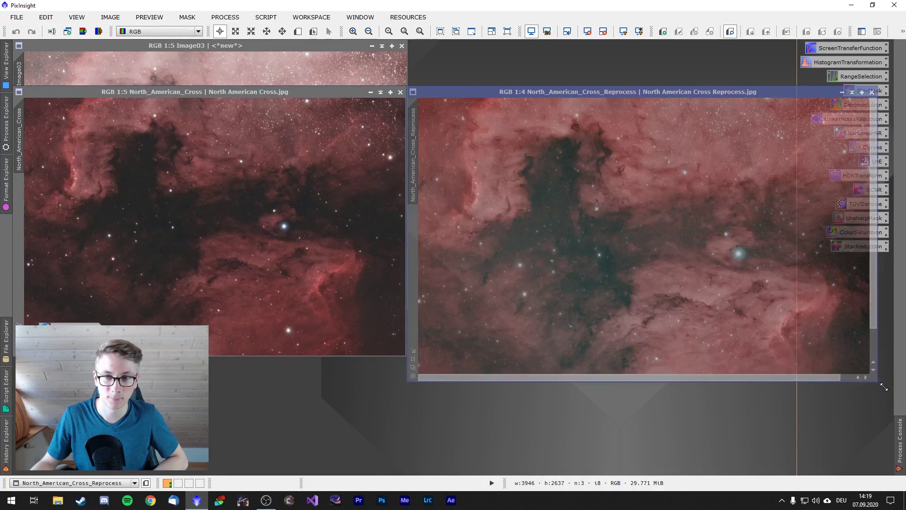
pyautogui.scroll(1, 708, 290)
pyautogui.scroll(-2, 708, 290)
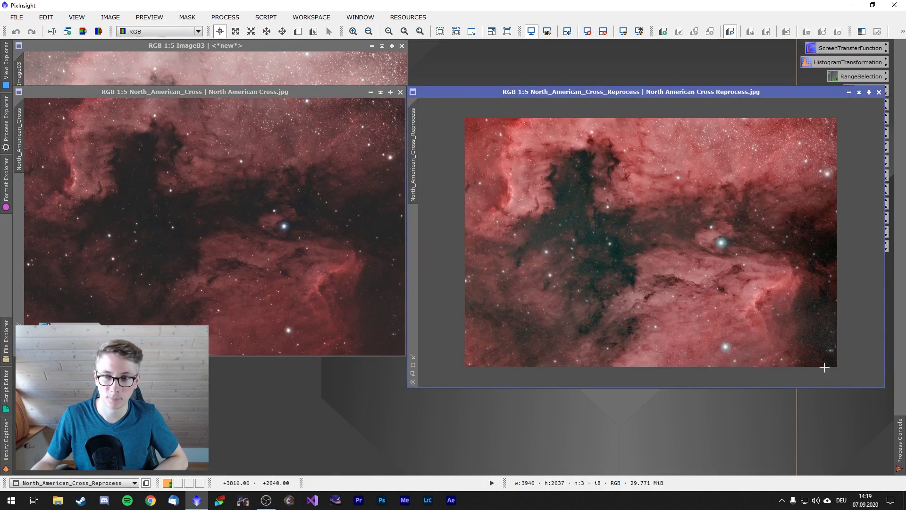
pyautogui.moveTo(885, 388); pyautogui.dragTo(808, 346)
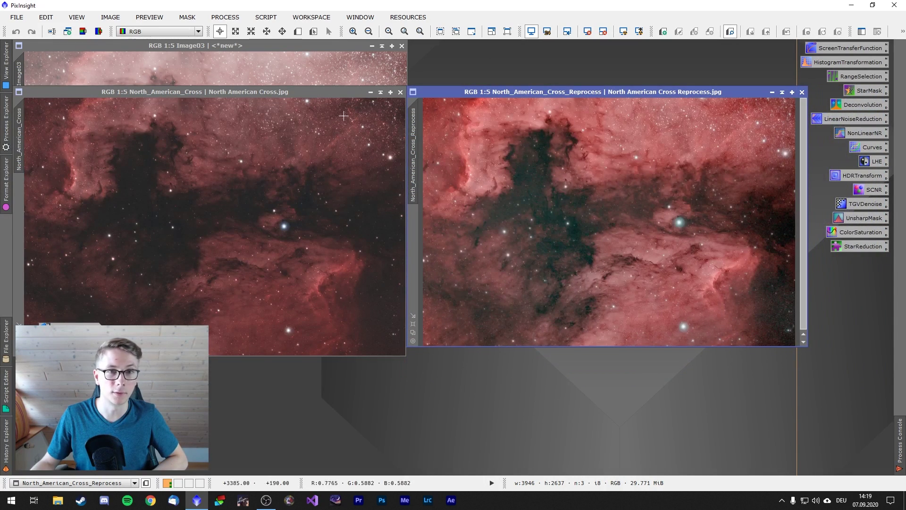
pyautogui.moveTo(531, 93); pyautogui.dragTo(599, 55)
pyautogui.moveTo(211, 91); pyautogui.dragTo(278, 54)
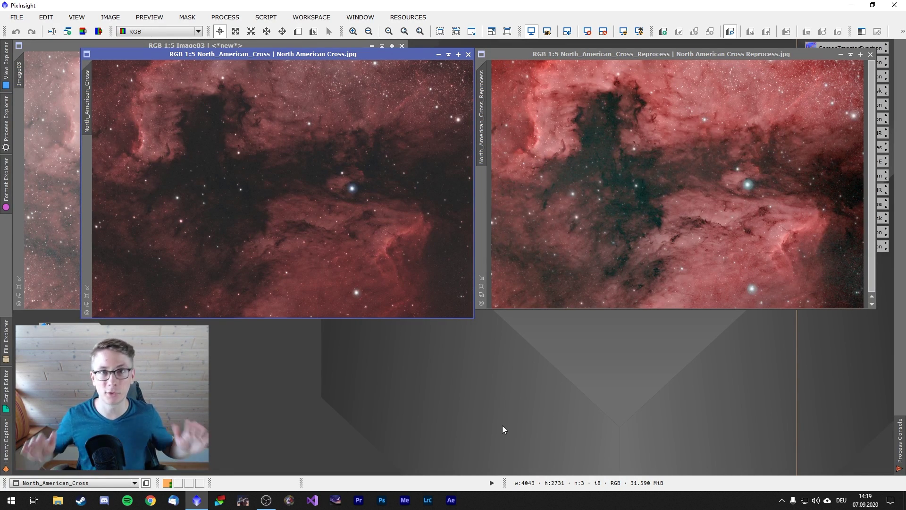
# - Display only the green channel of the North American Cross image
pyautogui.click(167, 31)
pyautogui.click(163, 58)
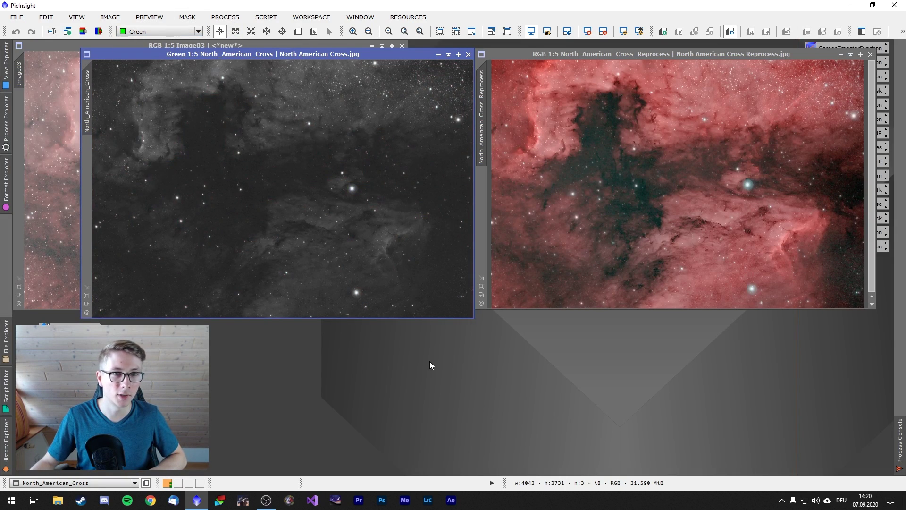
# - Display only the green channel of the reprocessed image to compare it with the North American Cross green channel
pyautogui.click(575, 55)
pyautogui.click(168, 31)
pyautogui.click(151, 56)
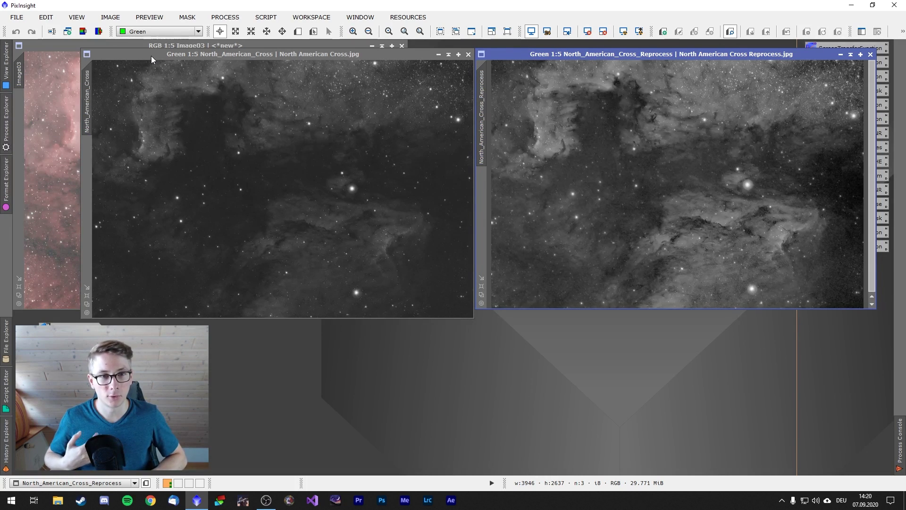
# - Return both the reprocessed image and the North American Cross image to the full RGB display
pyautogui.click(160, 31)
pyautogui.click(157, 41)
pyautogui.click(159, 50)
pyautogui.click(159, 31)
pyautogui.click(156, 39)
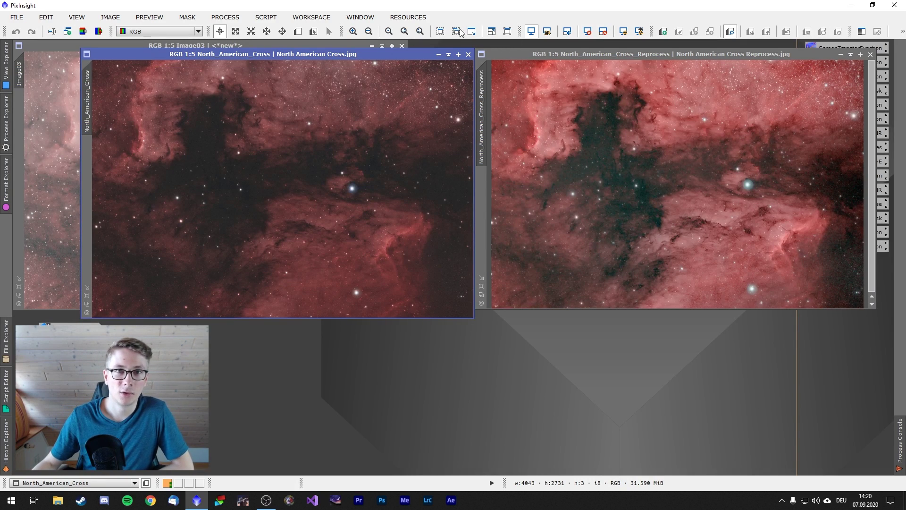
# - Close the North American Cross image and align the Image03 and reprocessed image windows side by side
pyautogui.click(469, 53)
pyautogui.moveTo(538, 54); pyautogui.dragTo(524, 68)
pyautogui.moveTo(249, 50); pyautogui.dragTo(275, 95)
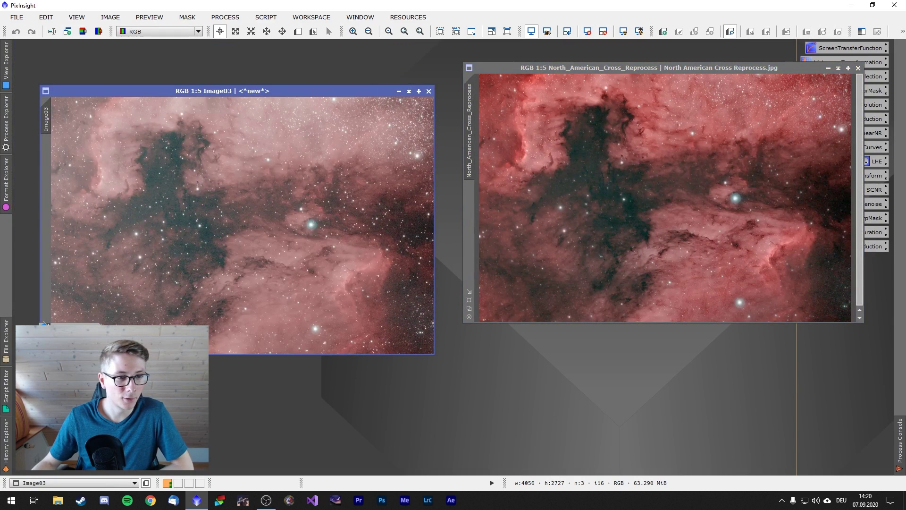
pyautogui.moveTo(118, 354); pyautogui.dragTo(118, 419)
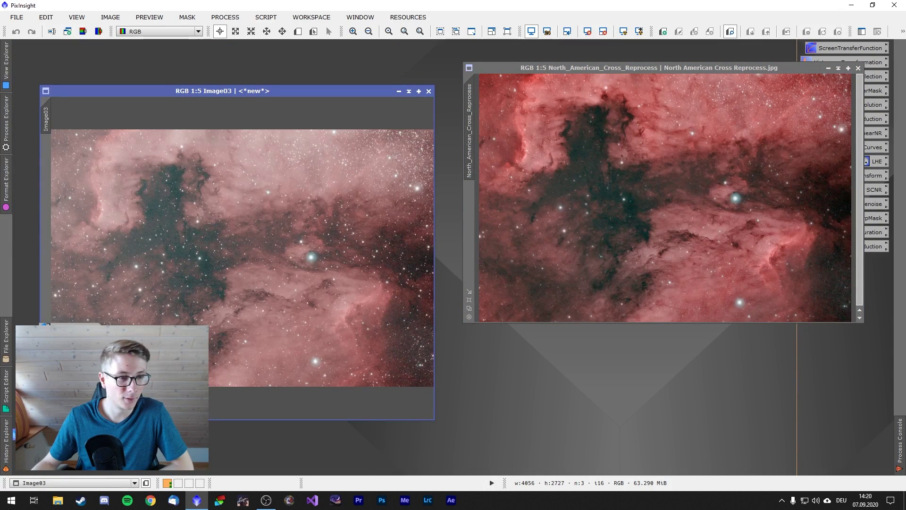
pyautogui.moveTo(118, 419); pyautogui.dragTo(118, 354)
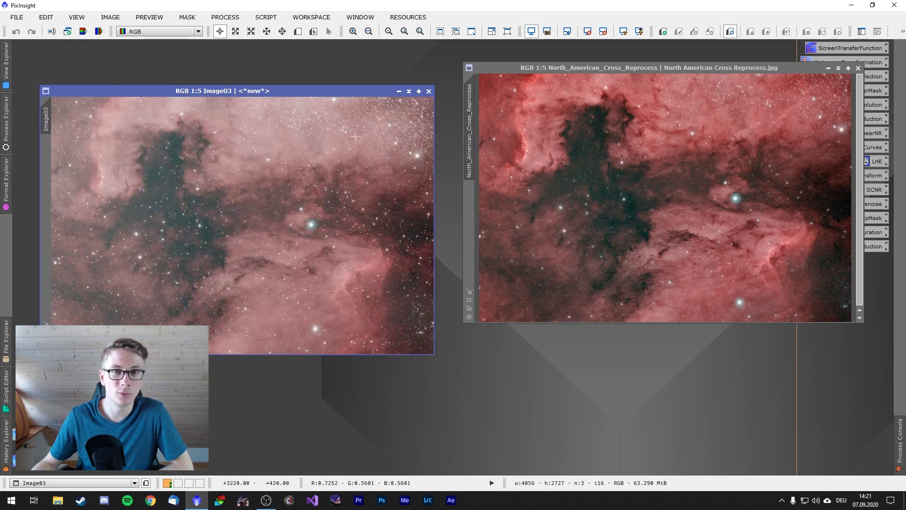
pyautogui.click(590, 158)
pyautogui.moveTo(533, 66); pyautogui.dragTo(508, 91)
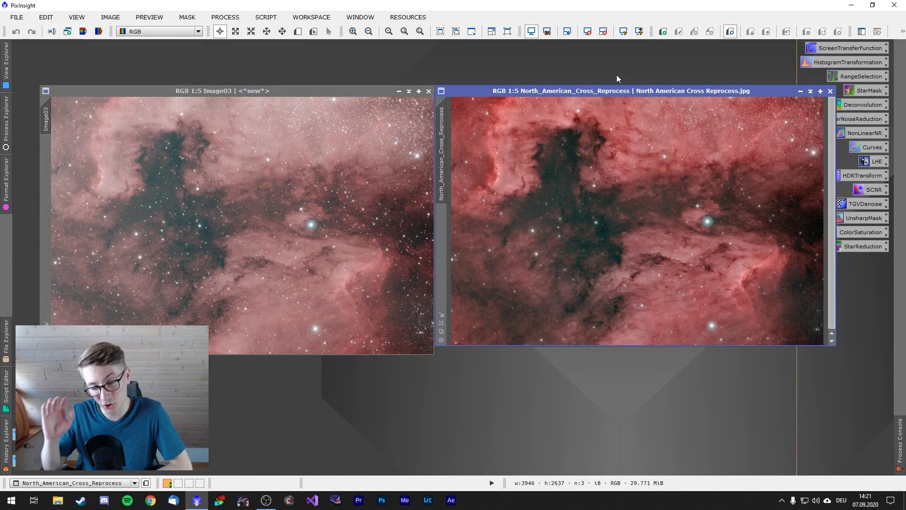